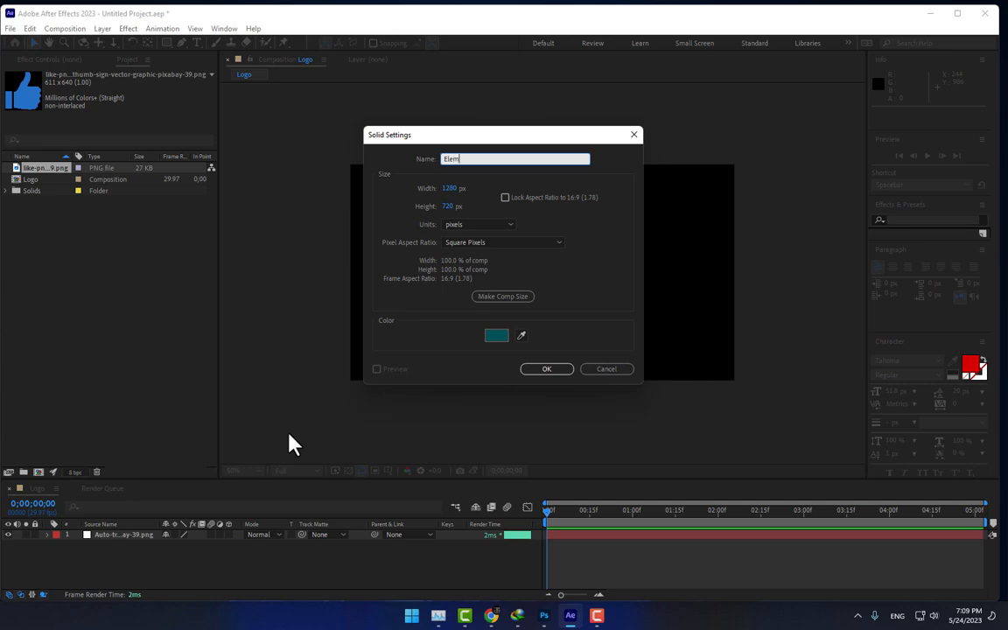
Create the solid layer named Element and apply the Video Copilot Element effect to it
key(Return)
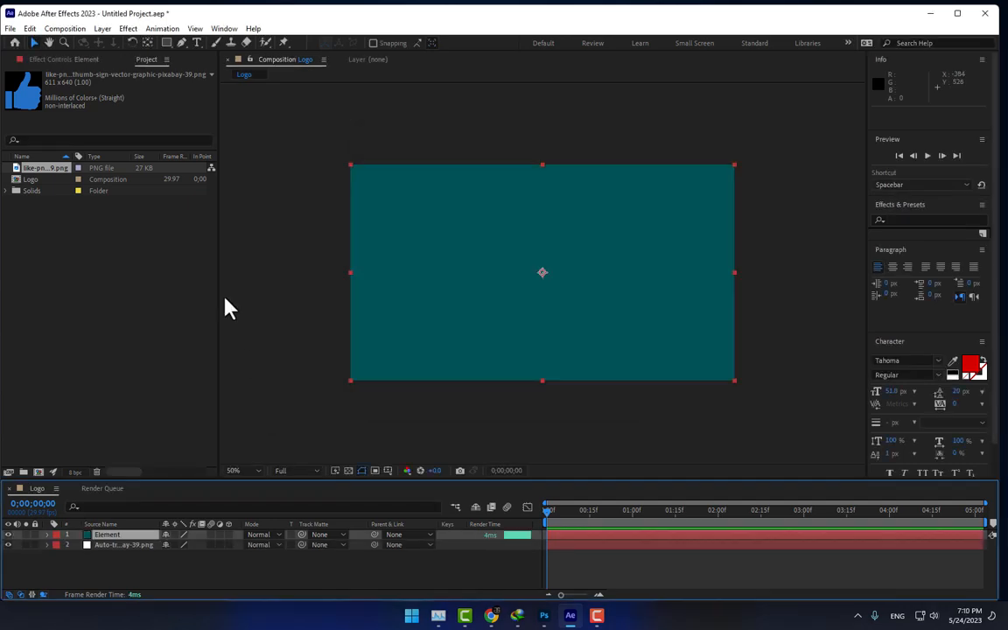
double_click(150, 14)
click(128, 19)
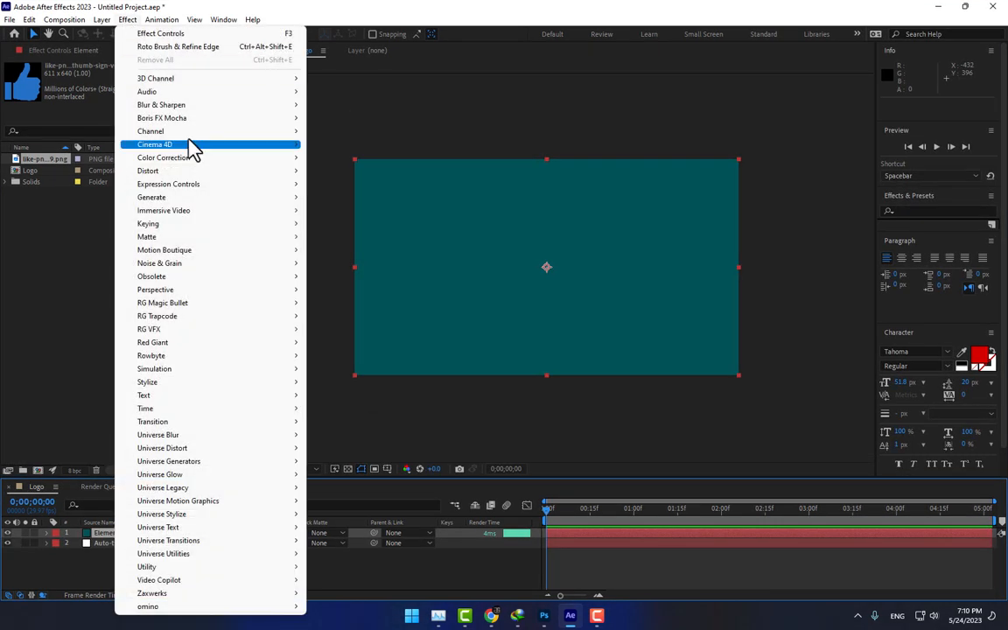
mouse_move(188, 580)
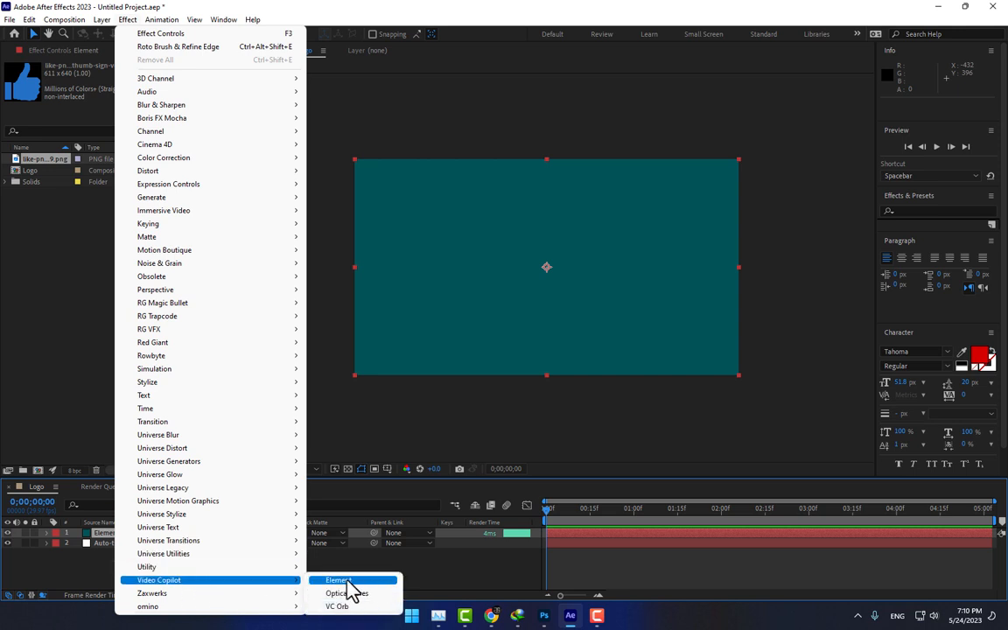
click(385, 578)
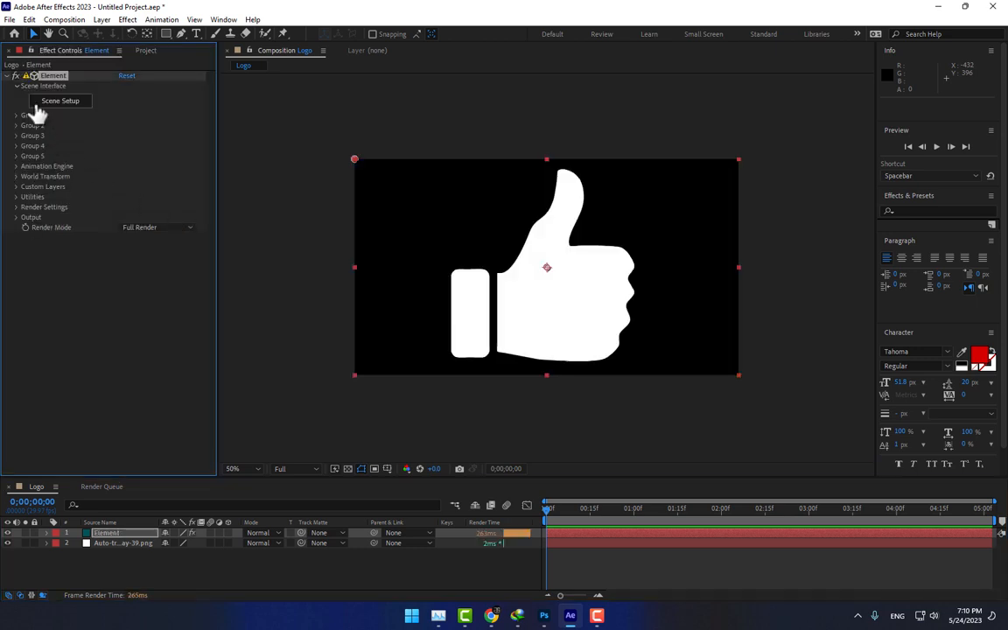
Assign the auto-traced thumb layer to Path Layer 1 in the effect's Custom Text and Masks settings
click(16, 187)
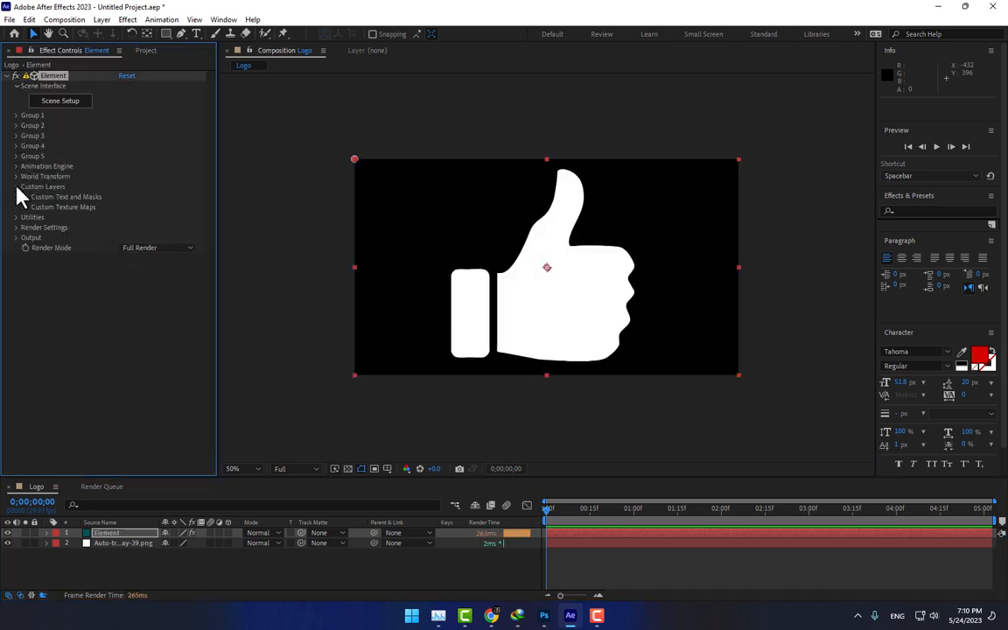
click(27, 196)
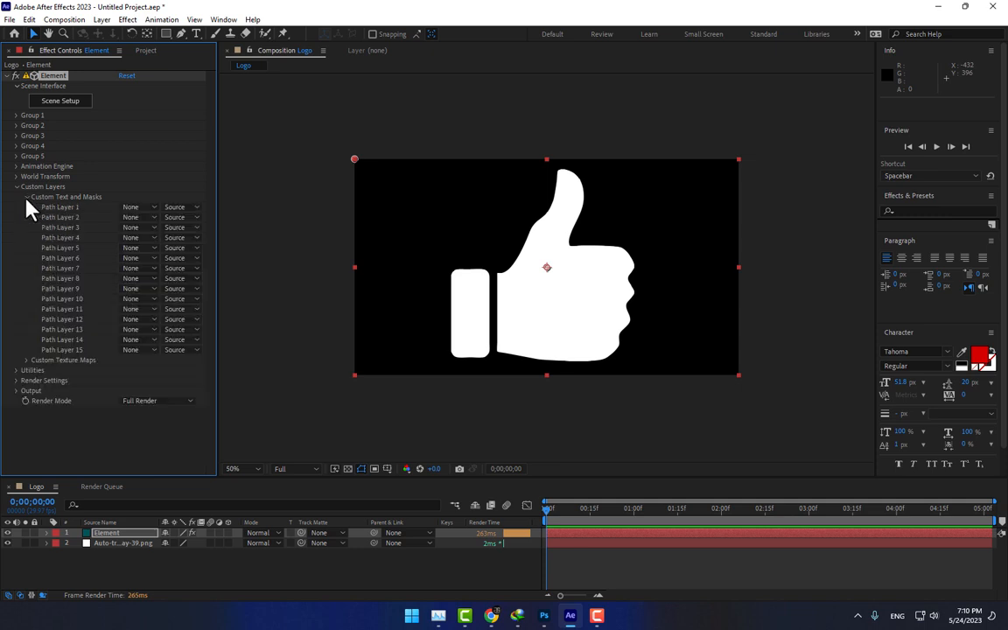
click(140, 217)
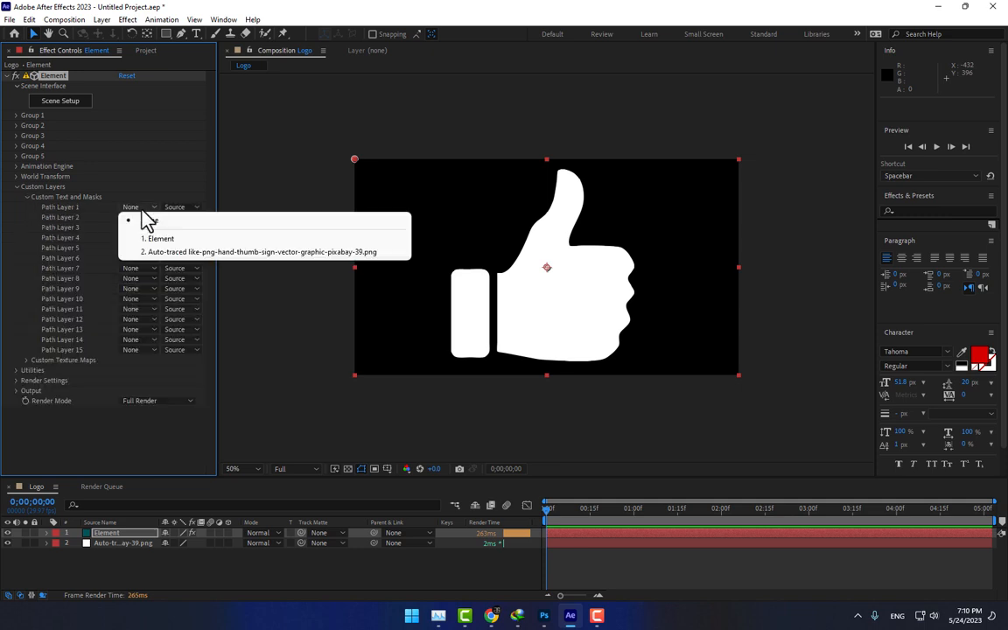
click(184, 253)
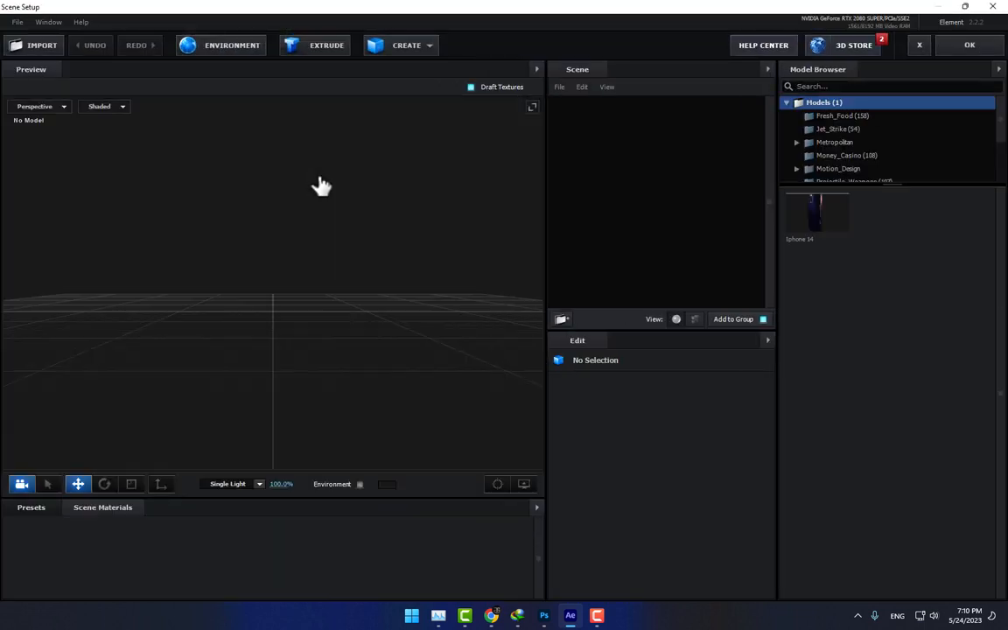
In Scene Setup, extrude the traced thumb path into a 3D model and view it at an angle
click(315, 54)
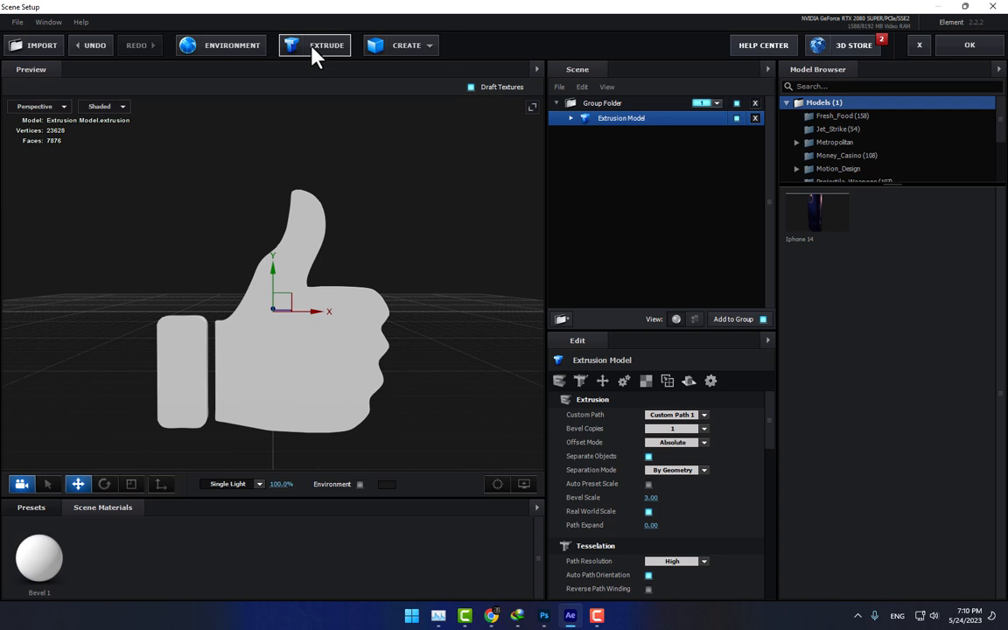
drag(367, 169, 404, 175)
drag(277, 269, 365, 206)
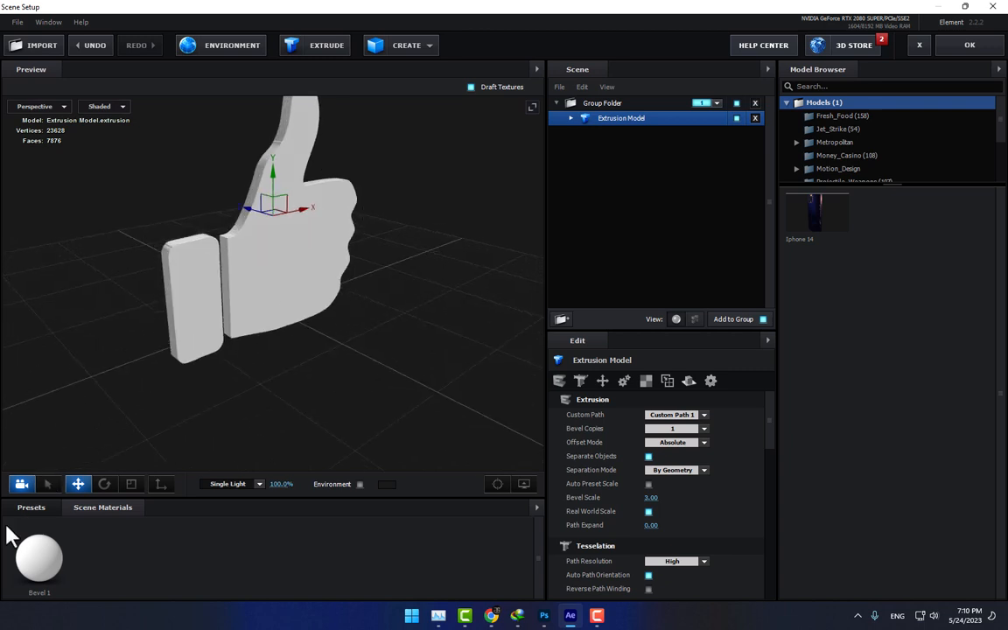
Open the Physical bevel presets and browse through them
click(29, 508)
click(37, 524)
click(65, 537)
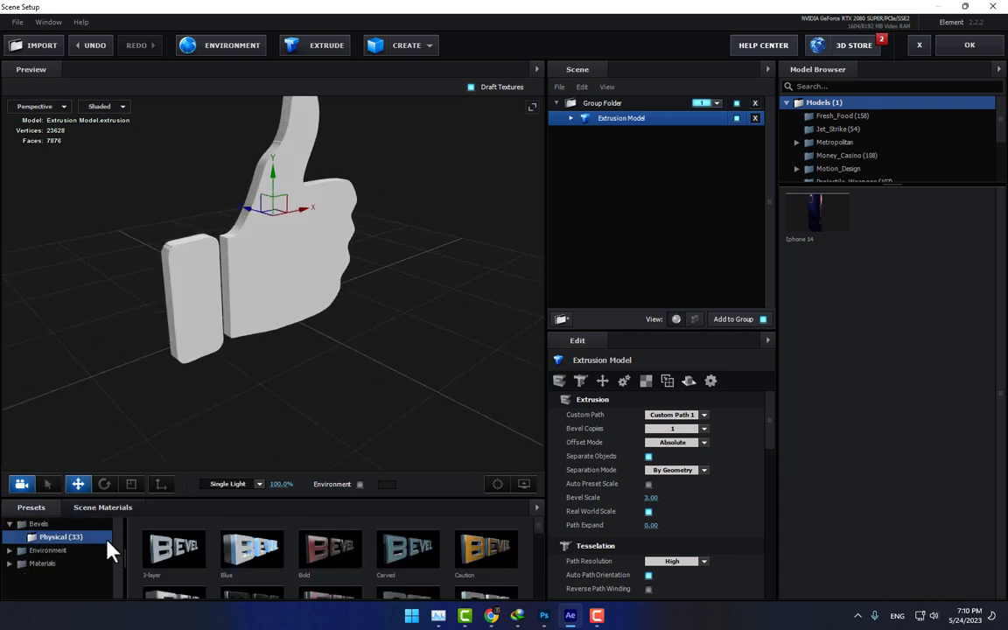
click(77, 524)
click(80, 537)
scroll(410, 552, down, 5)
scroll(393, 575, up, 5)
Try the Century and Easy_Read bevel presets on the extrusion model
click(160, 561)
drag(365, 396, 271, 349)
click(410, 564)
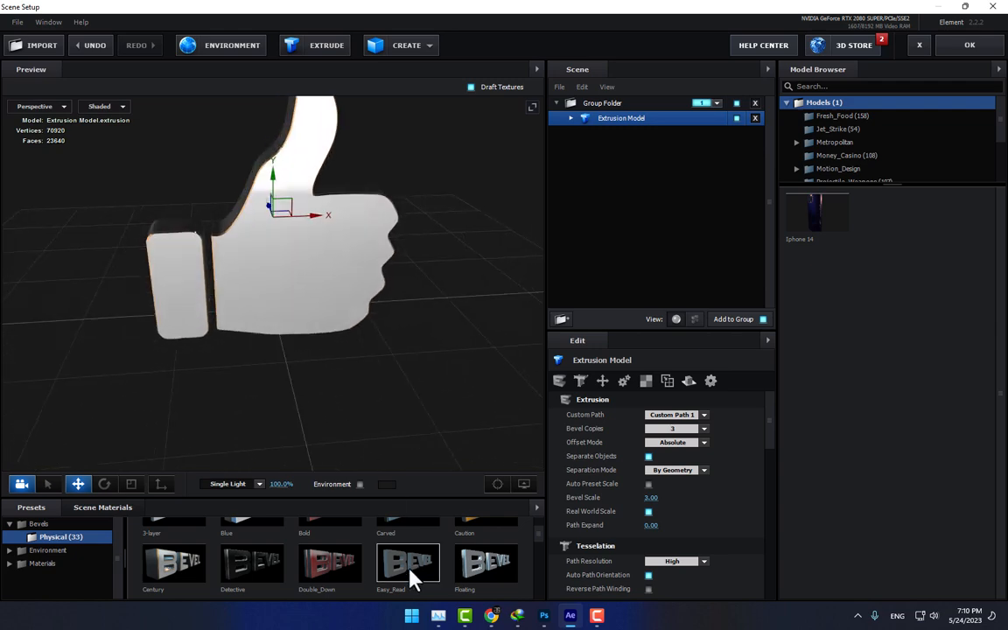
Apply the Step physical bevel preset to the extrusion model and check it from the side
scroll(412, 578, down, 5)
click(400, 523)
drag(375, 427, 285, 385)
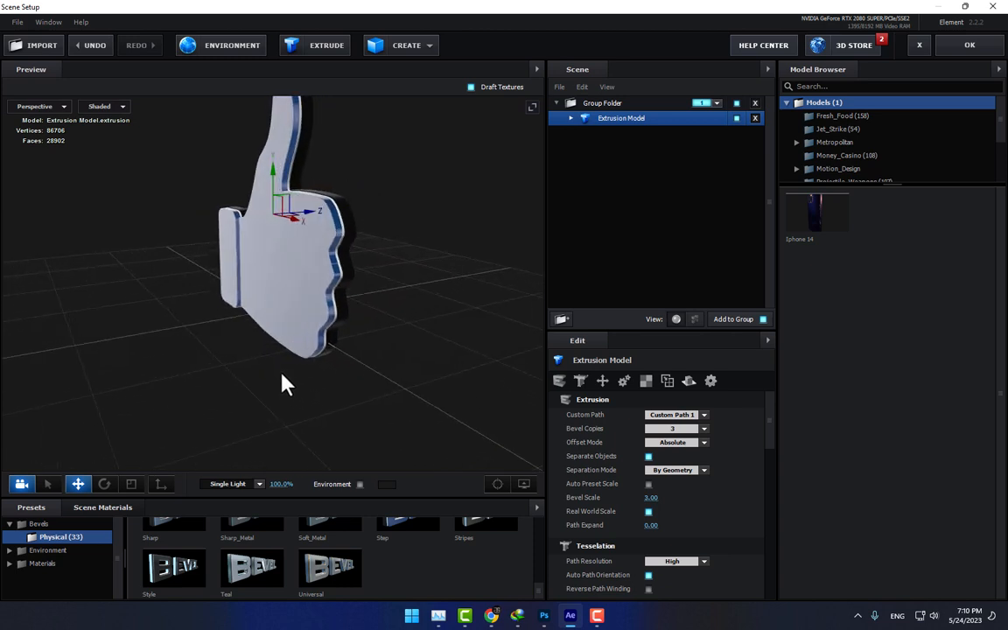
Try the BackLight_2K_13 environment preset on the scene, and settle on BackLight_2K_26
click(48, 549)
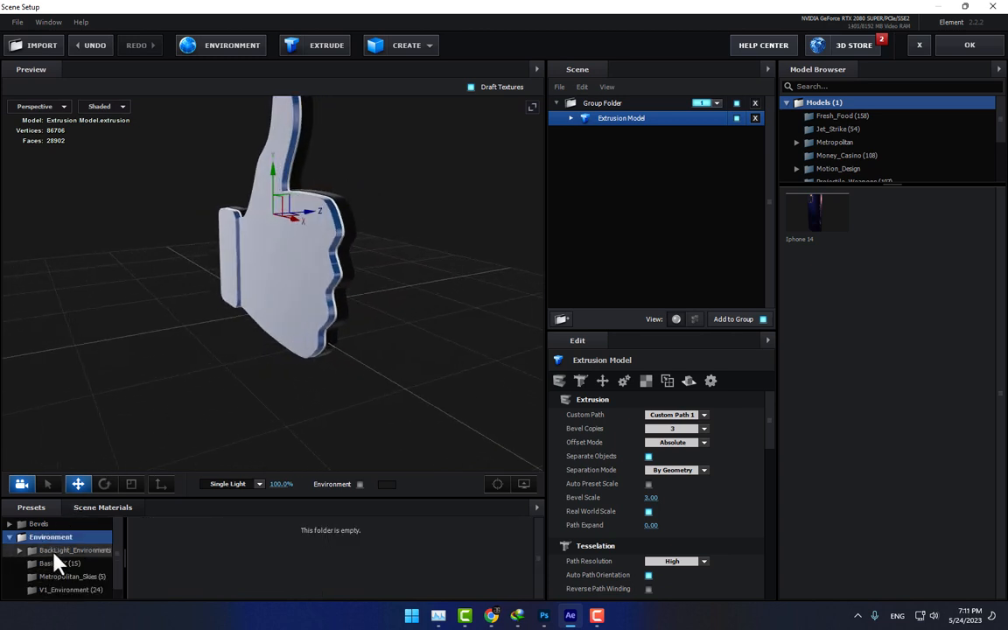
click(70, 554)
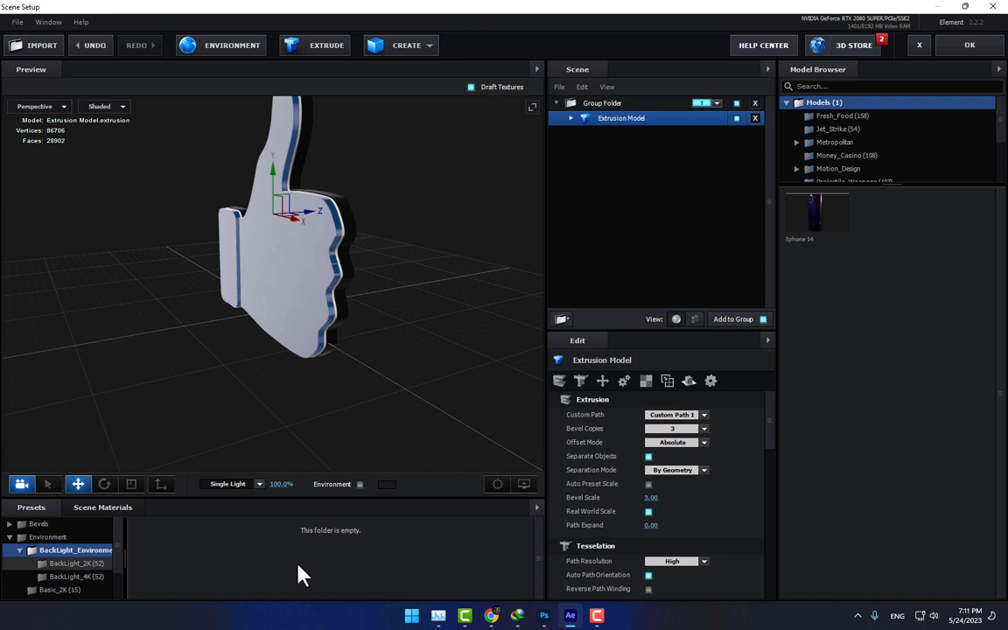
scroll(423, 553, down, 5)
scroll(423, 562, up, 3)
click(411, 565)
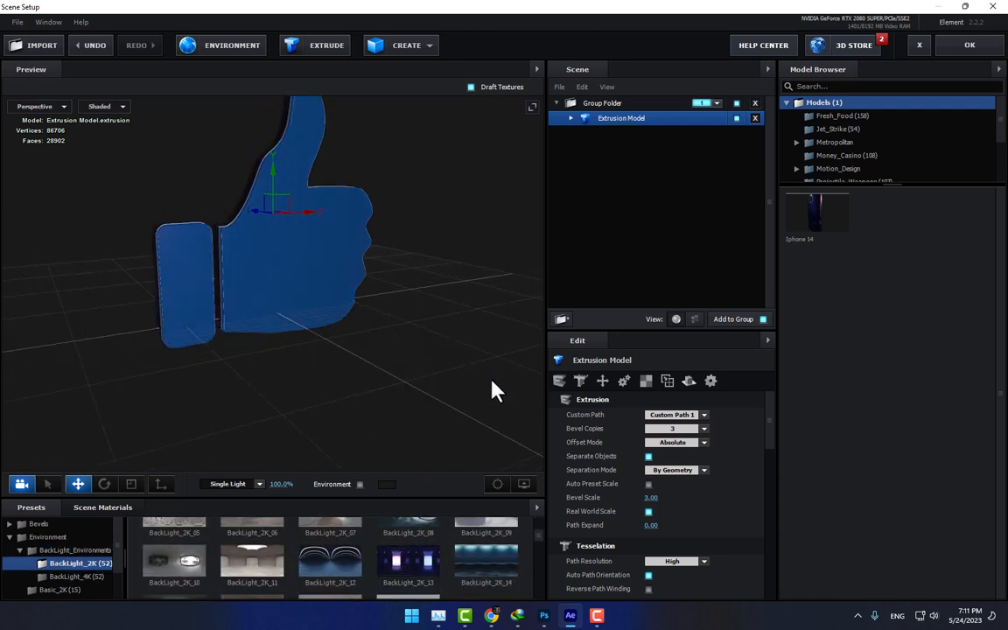
drag(490, 389, 473, 393)
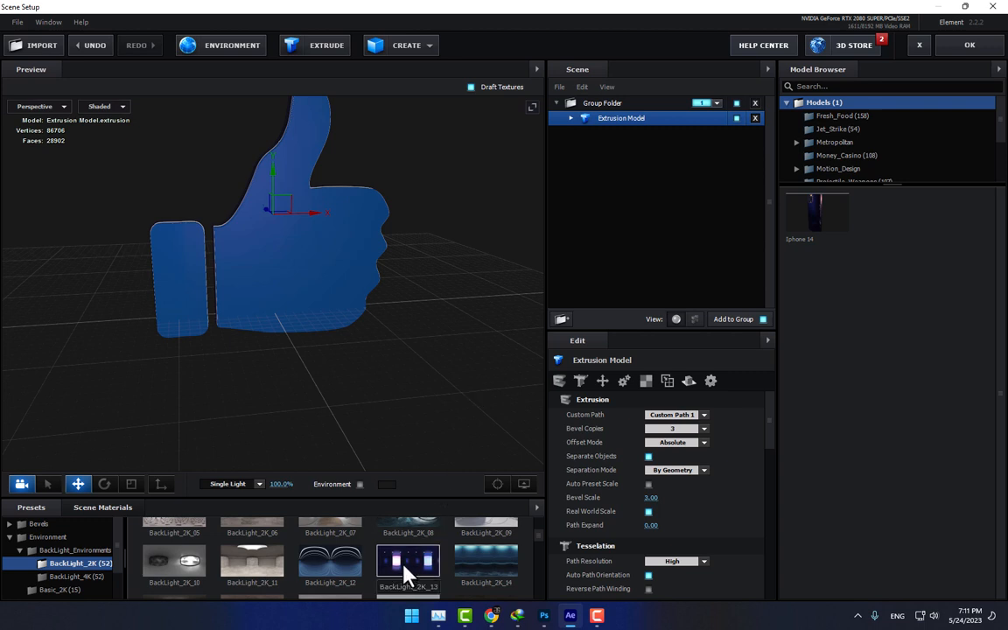
scroll(416, 569, down, 5)
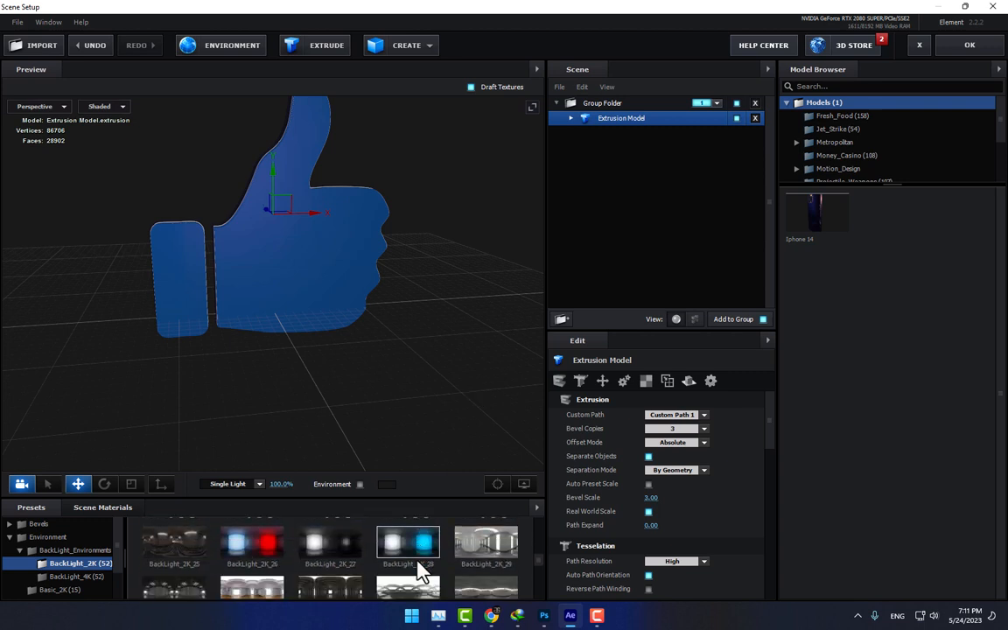
click(259, 534)
drag(279, 411, 349, 428)
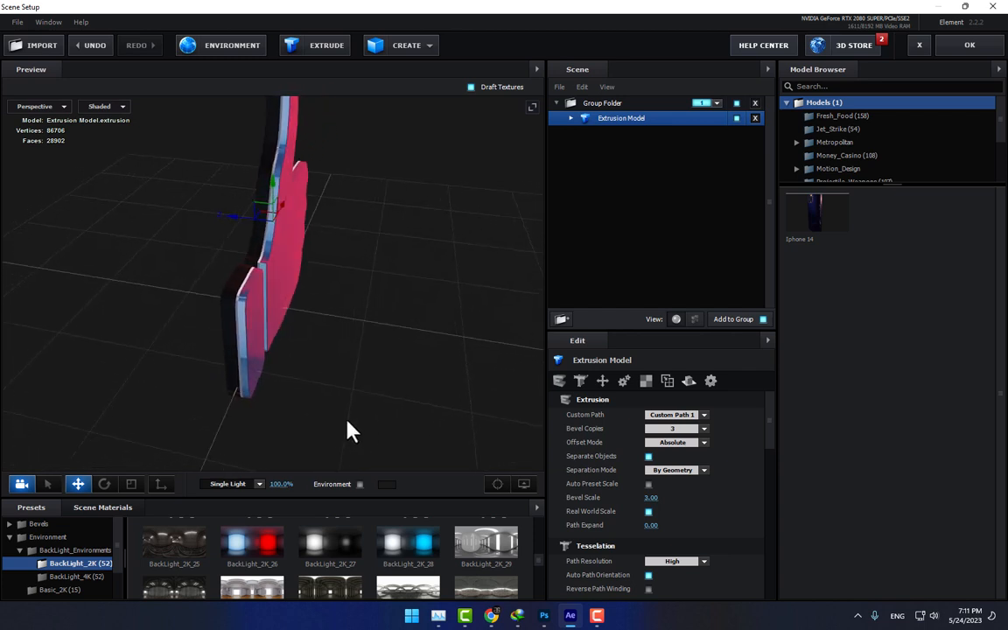
Expand the extrusion model's bevel layers, select Bevel 2 and inspect it from the side and back
click(571, 120)
click(635, 151)
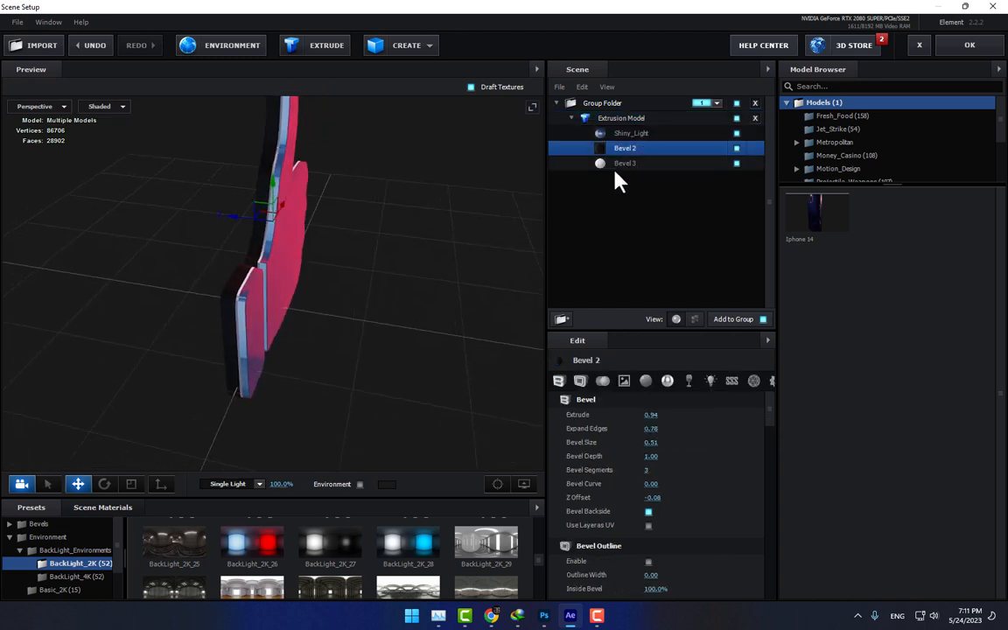
drag(355, 243, 189, 236)
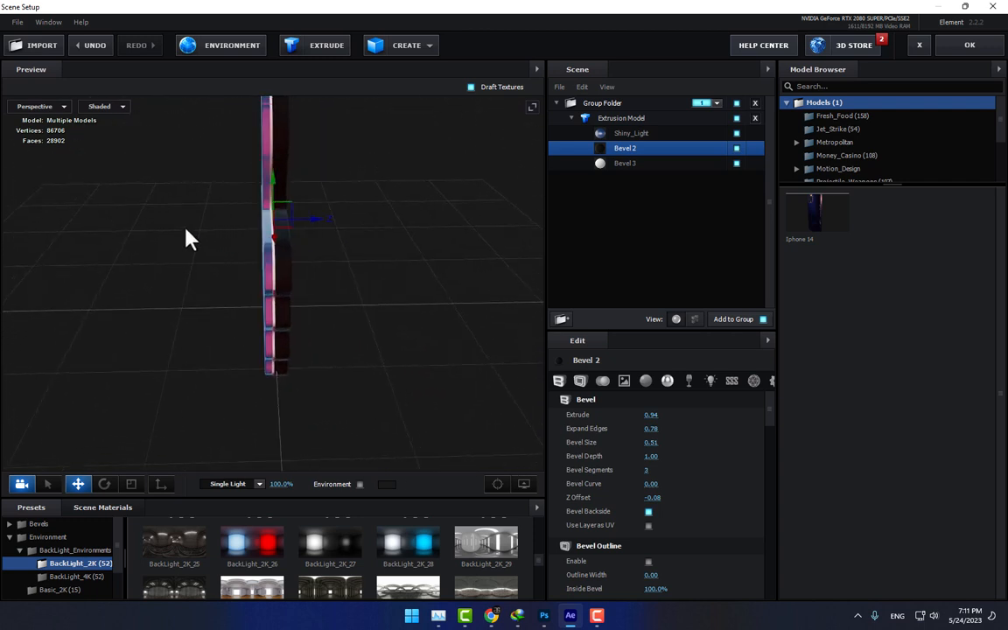
drag(366, 227, 252, 292)
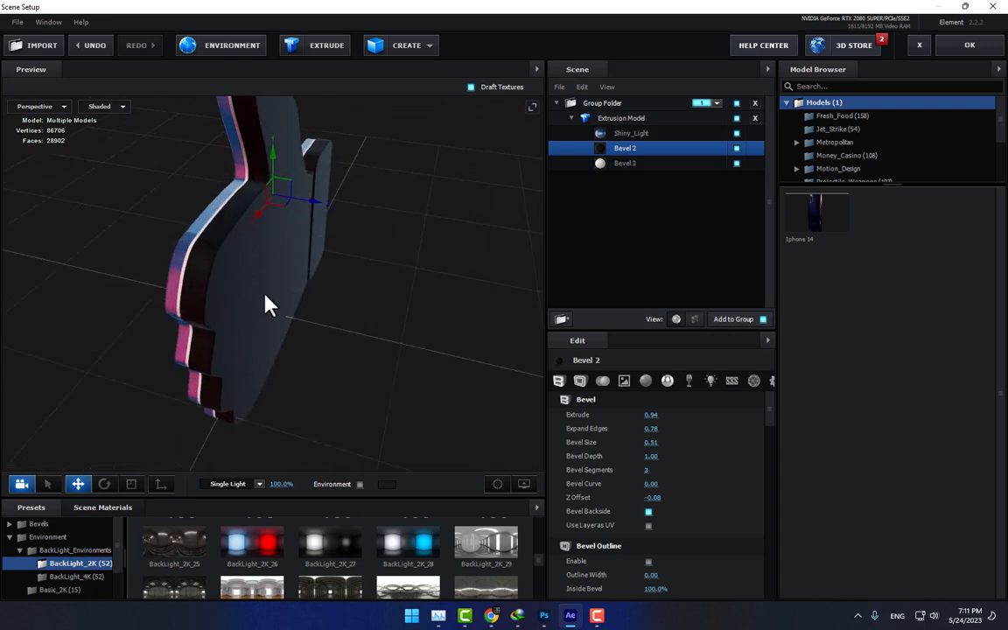
Apply the Gold material from the Physical material presets to Bevel 2
click(68, 585)
click(17, 549)
click(17, 549)
click(19, 550)
click(19, 549)
click(14, 538)
click(10, 536)
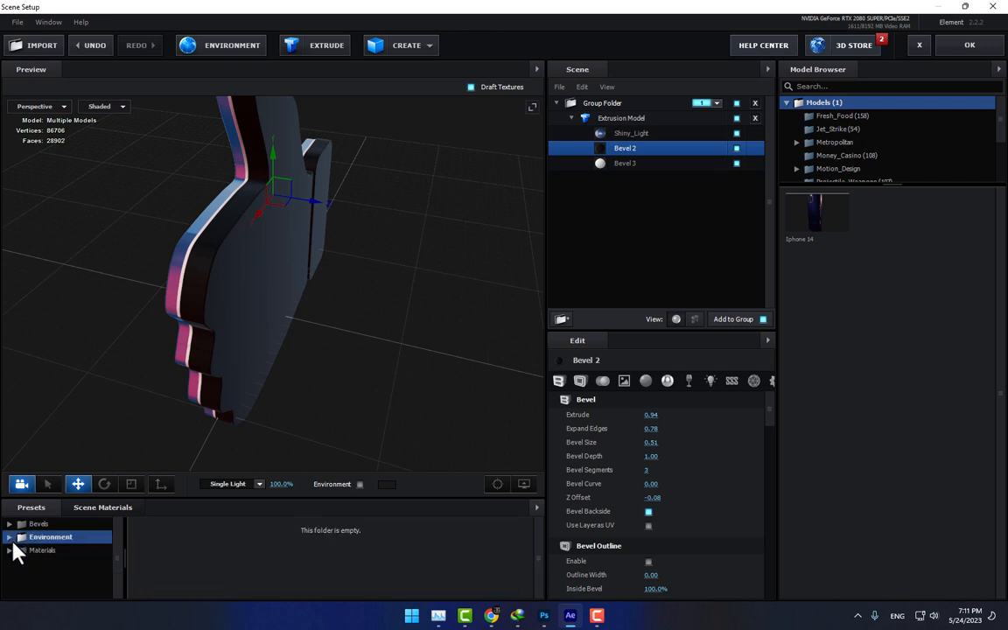
click(40, 550)
click(61, 577)
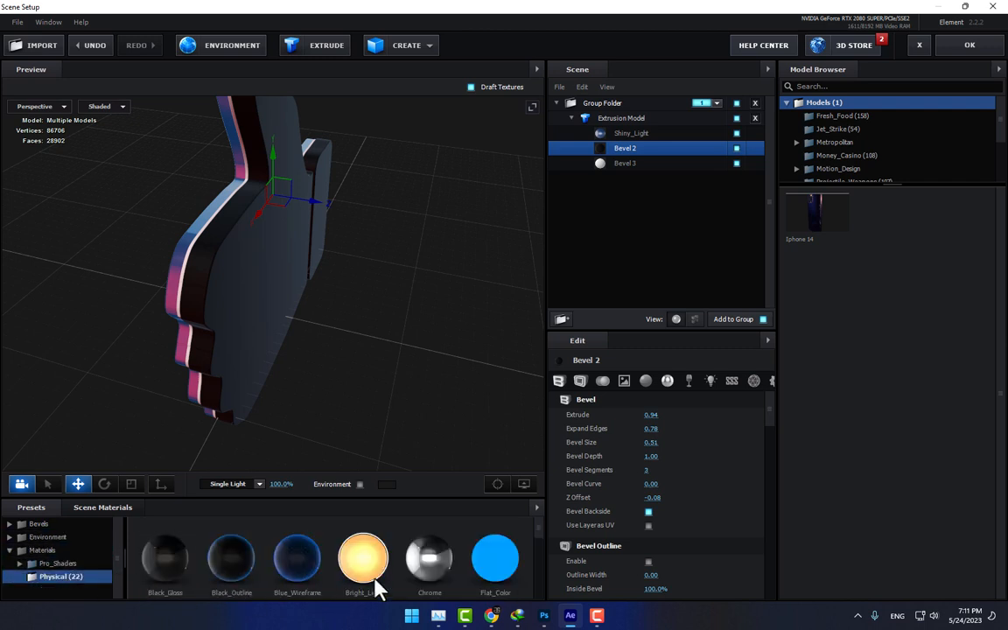
scroll(344, 591, down, 3)
drag(254, 543, 635, 151)
drag(382, 334, 449, 311)
Change the Shiny_Light material's colour to a brighter blue and accept the scene setup
click(629, 136)
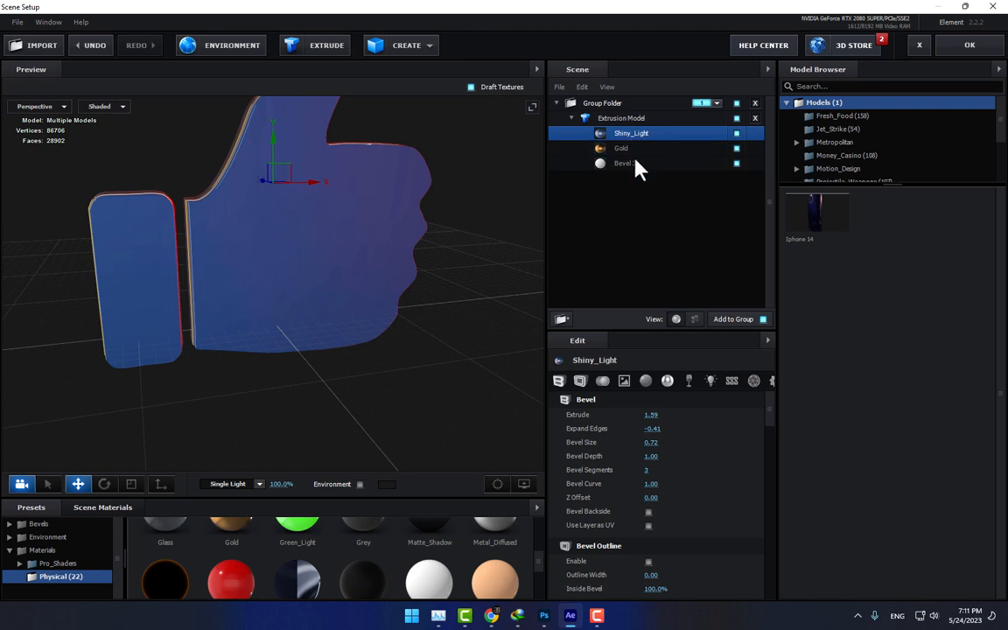
click(645, 383)
scroll(681, 444, down, 10)
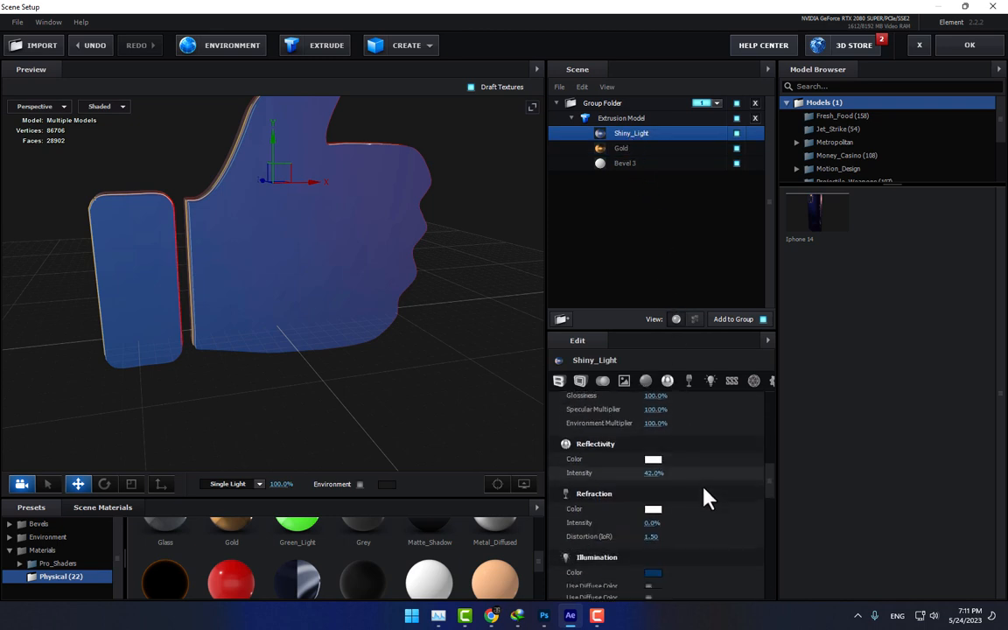
click(653, 465)
mouse_move(691, 500)
mouse_down()
mouse_move(700, 477)
mouse_move(704, 488)
mouse_up()
click(746, 552)
drag(417, 349, 637, 238)
click(970, 44)
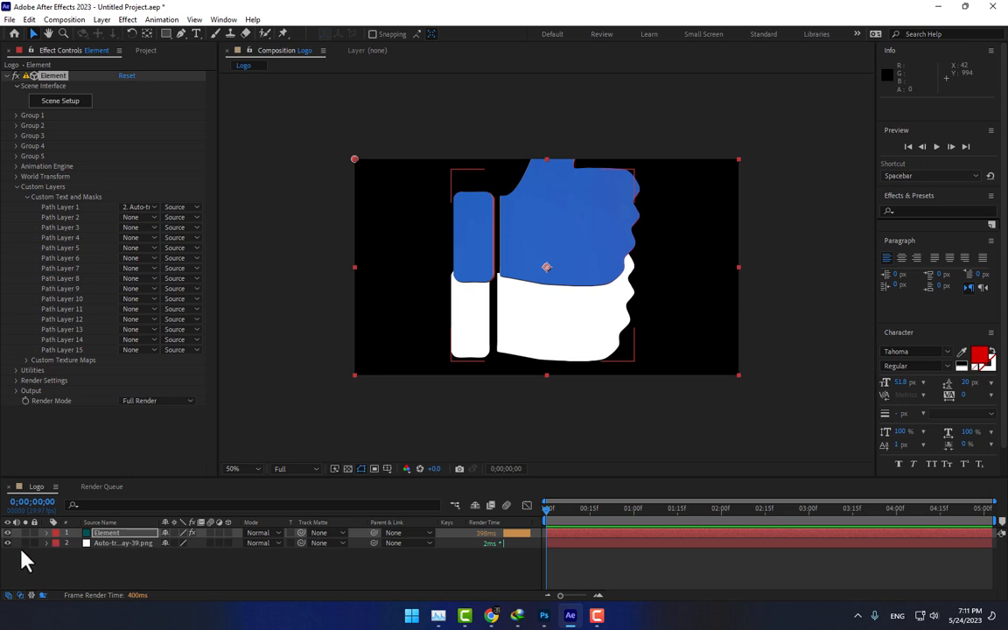
Hide the auto-traced thumb layer and add a two-node camera with the 24mm preset and depth of field disabled
right_click(155, 562)
mouse_move(184, 415)
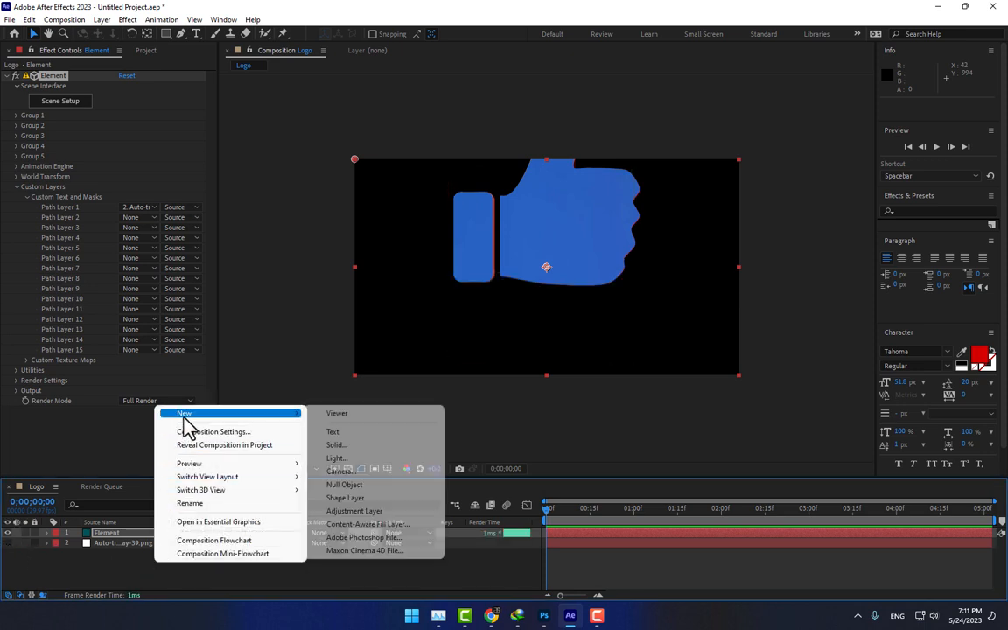
click(355, 471)
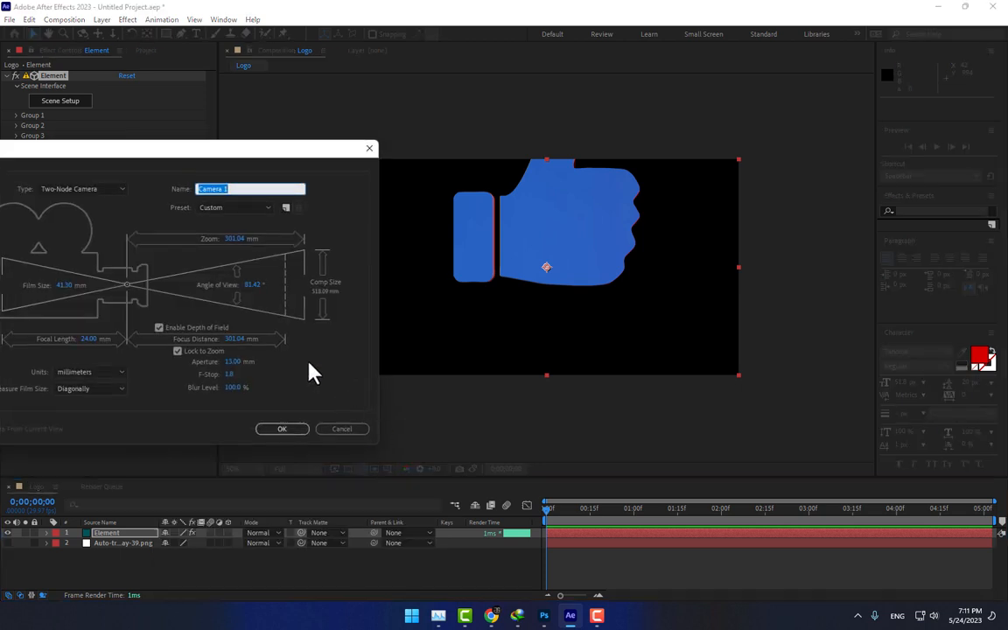
click(232, 211)
click(236, 257)
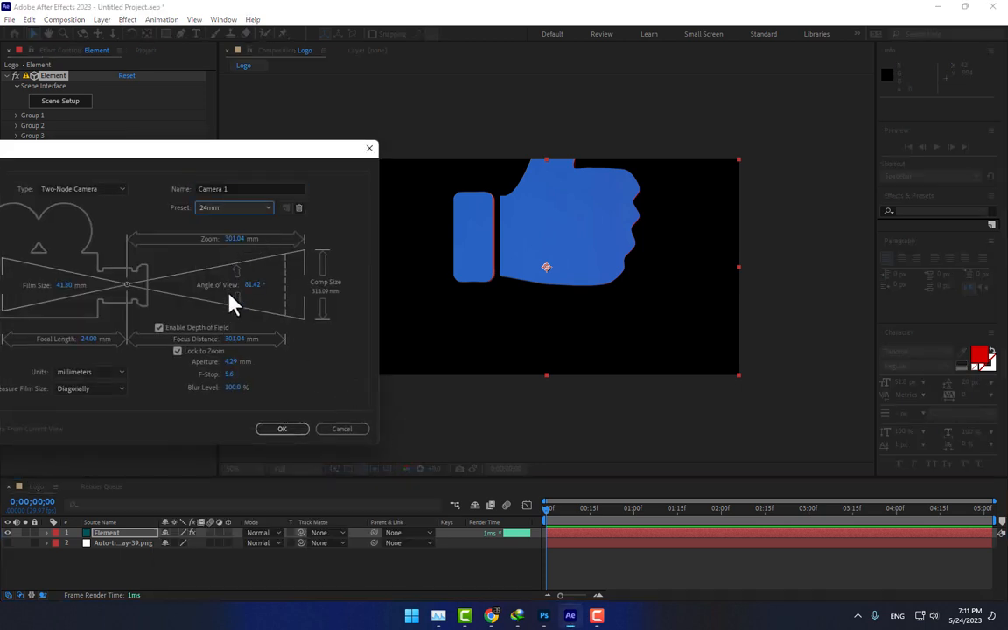
click(190, 329)
click(281, 430)
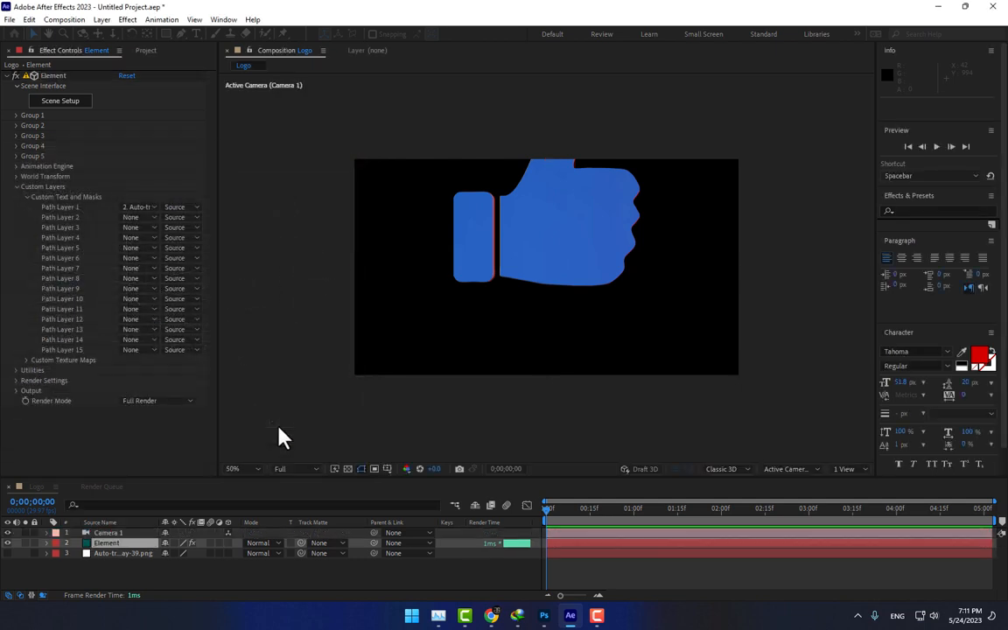
Set Group 1's Particle Replicator Position XY on the Element layer to 640.0, 533.0
click(109, 542)
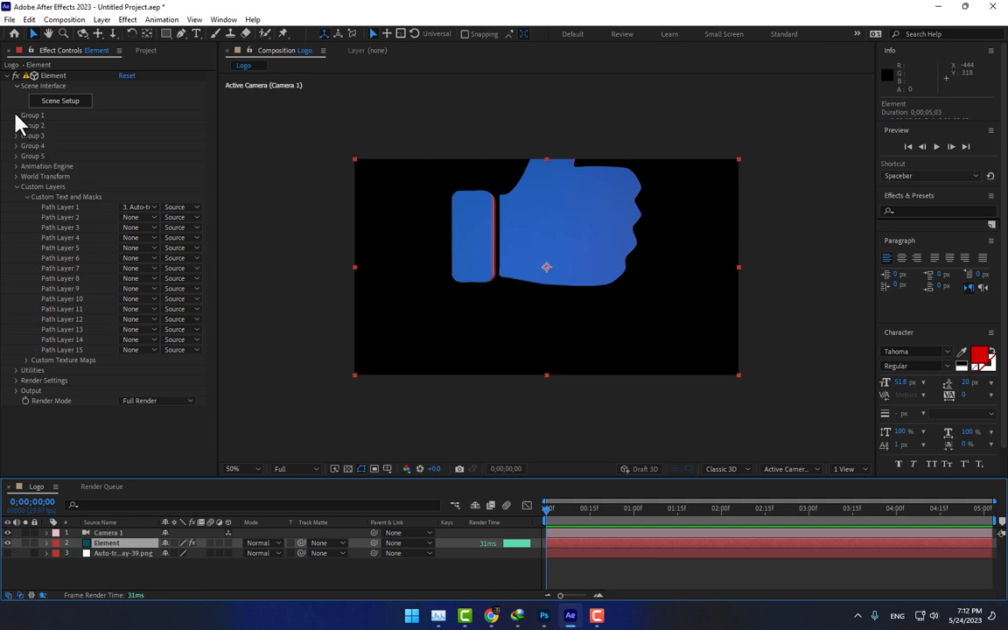
click(16, 116)
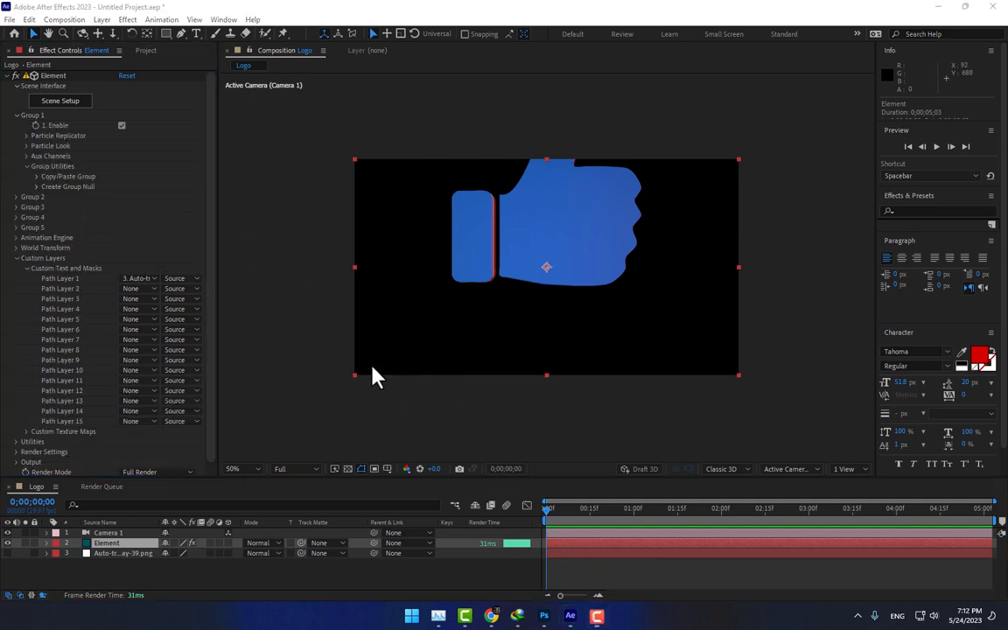
click(27, 137)
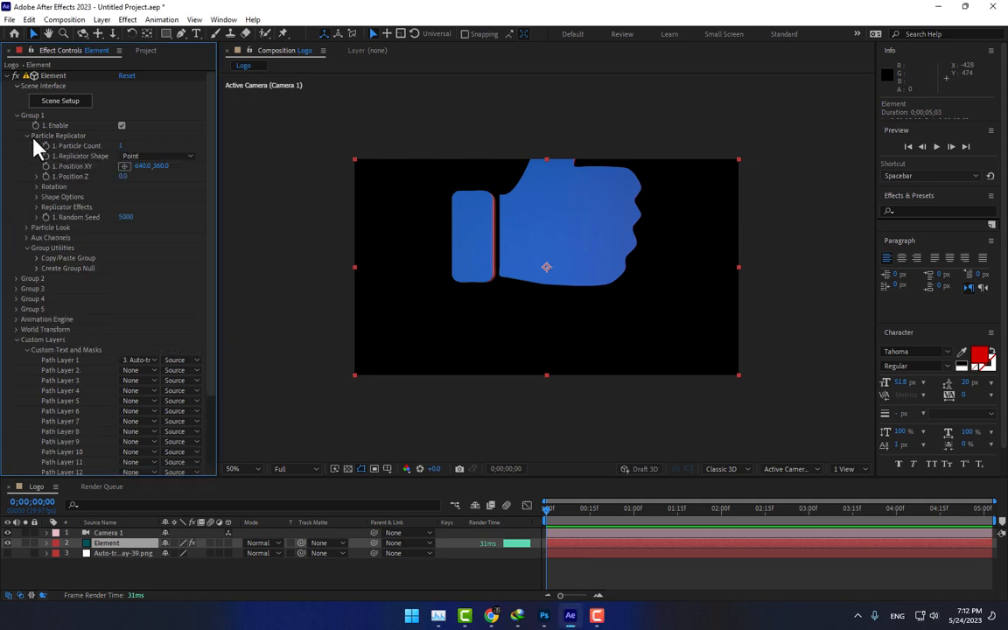
drag(176, 166, 286, 147)
Rotate Group 1 to about -39° in Y Rotation
click(36, 187)
mouse_move(130, 206)
mouse_down()
mouse_move(159, 203)
mouse_move(113, 206)
mouse_up()
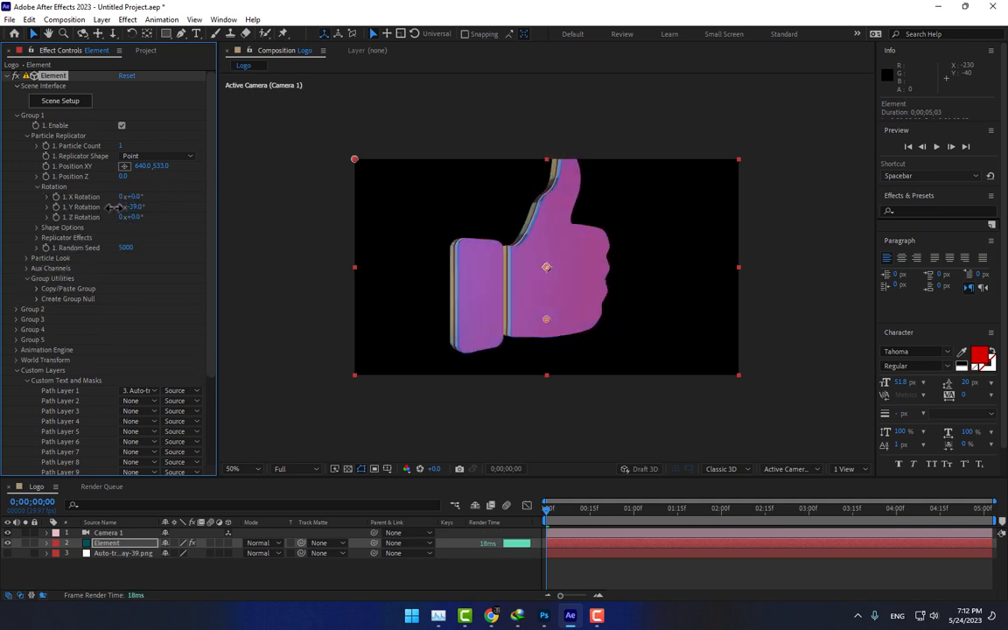
Adjust Group 1 to a Particle Size of 7.60, a Y Rotation of -25° and Position XY 640.0, 554.0
drag(159, 165, 181, 164)
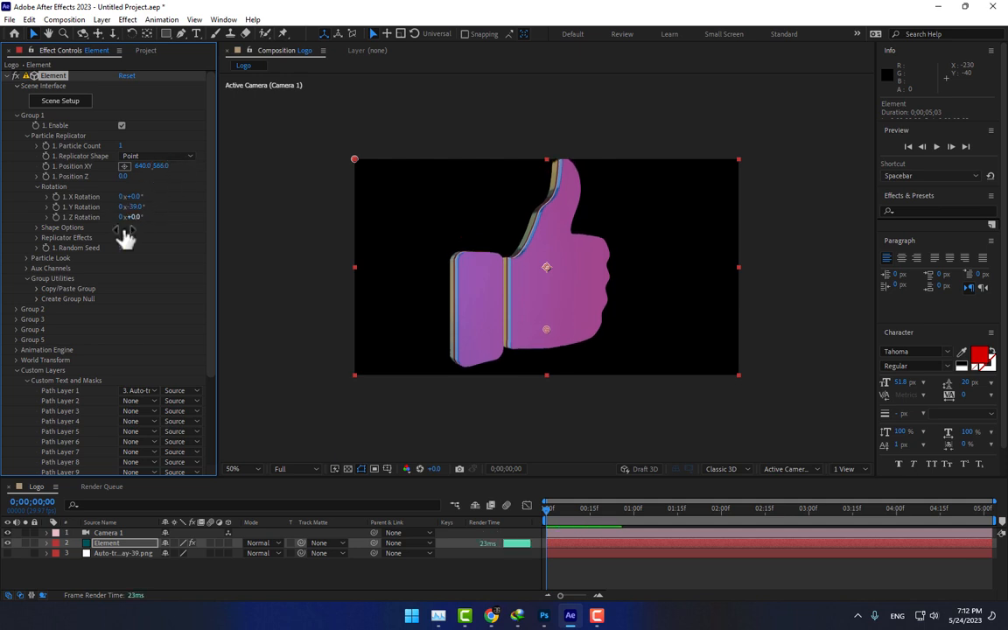
click(27, 258)
mouse_move(124, 270)
mouse_down()
mouse_move(105, 263)
mouse_move(115, 290)
mouse_move(121, 249)
mouse_up()
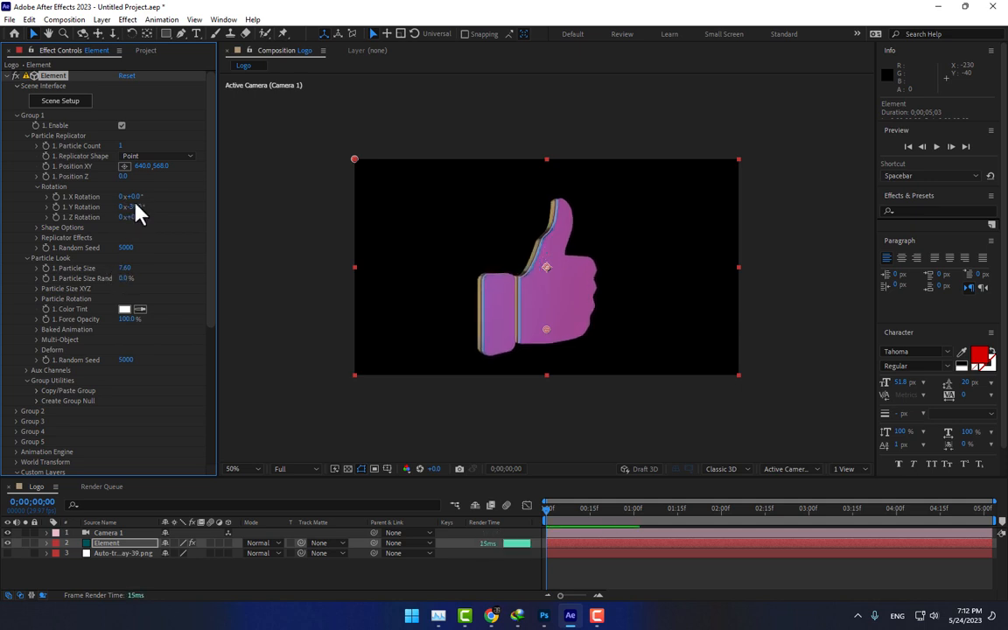
drag(135, 205, 142, 203)
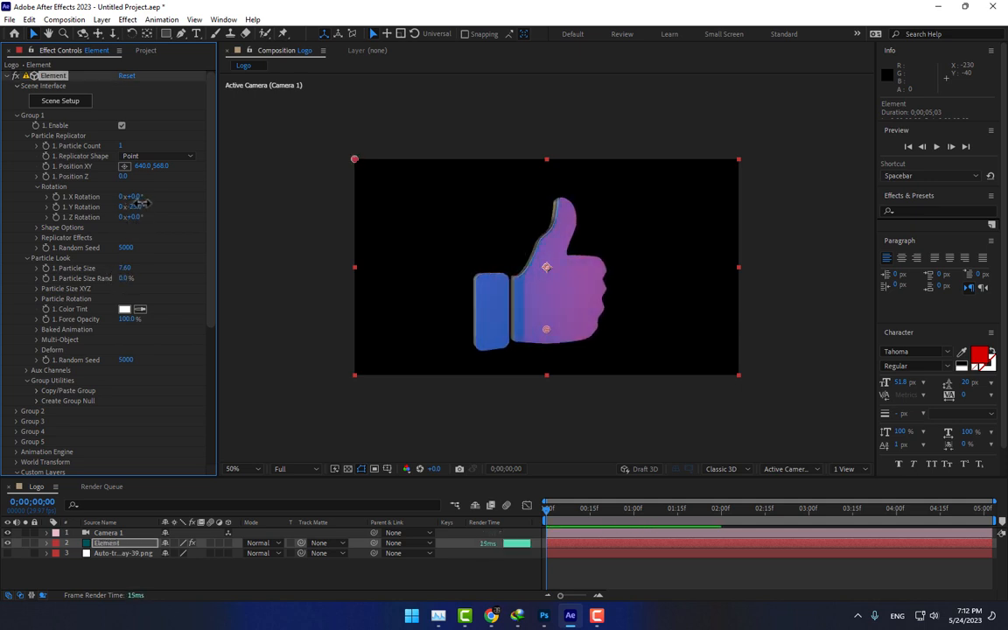
drag(159, 167, 153, 166)
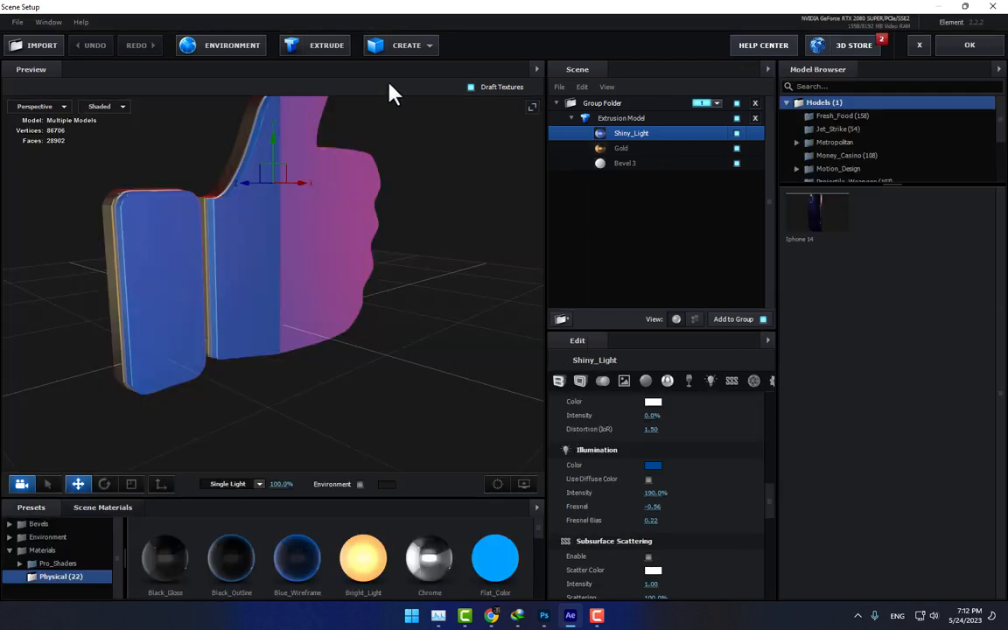
Add a plane model in Scene Setup and scale it uniformly to about 500% as a floor beneath the thumb
click(407, 51)
click(556, 75)
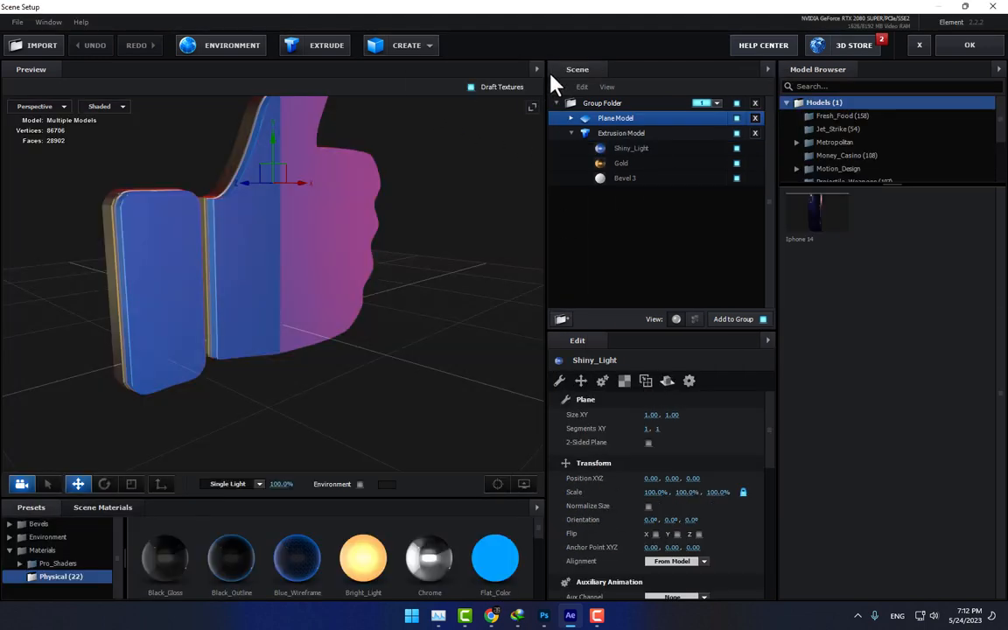
click(130, 484)
drag(271, 322, 696, 11)
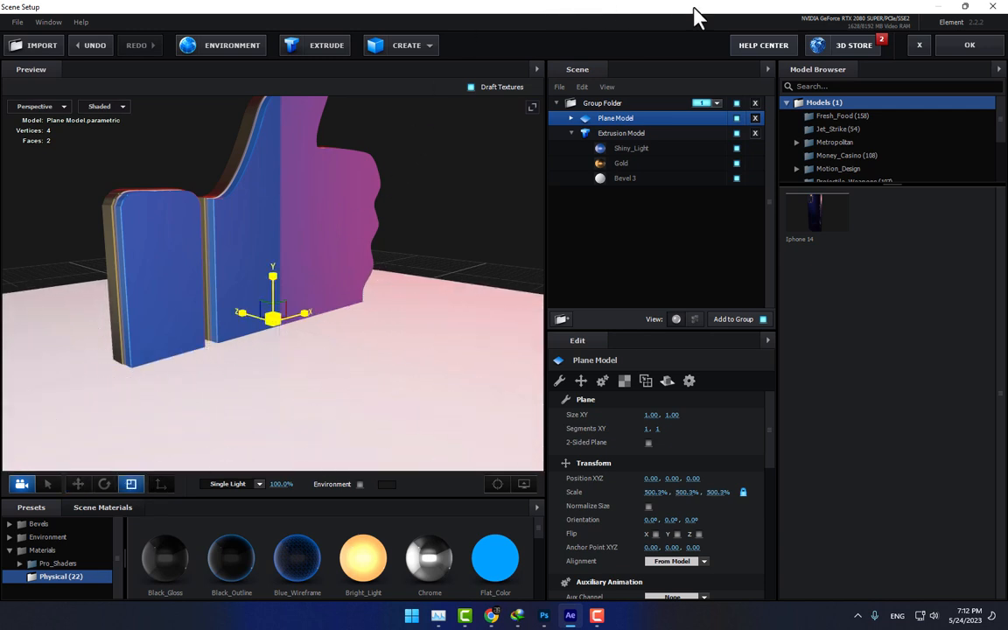
Move the Plane Model out of the Group Folder and assign it to group 2
drag(635, 121, 674, 208)
click(716, 179)
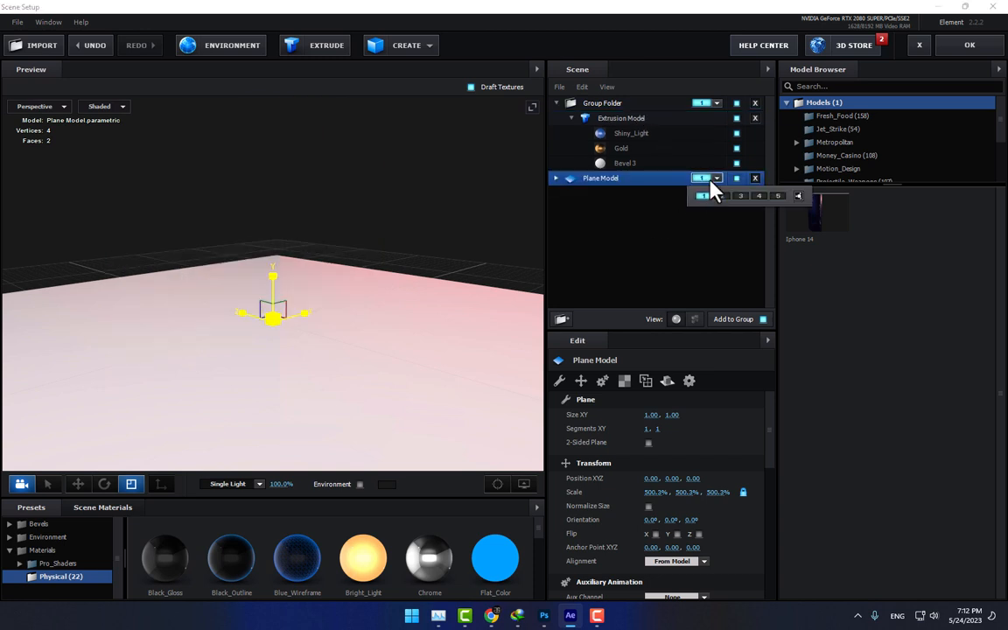
click(654, 244)
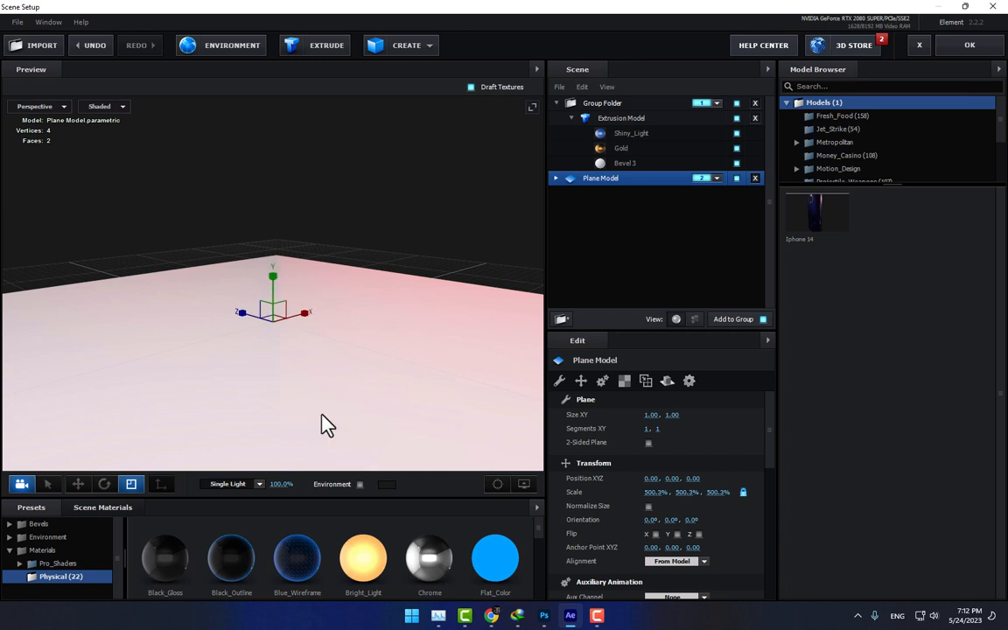
Apply the Black_Gloss material to the Plane Model and set its Reflect Mode to Mirror Surface
drag(155, 554, 423, 375)
right_click(642, 179)
mouse_move(700, 215)
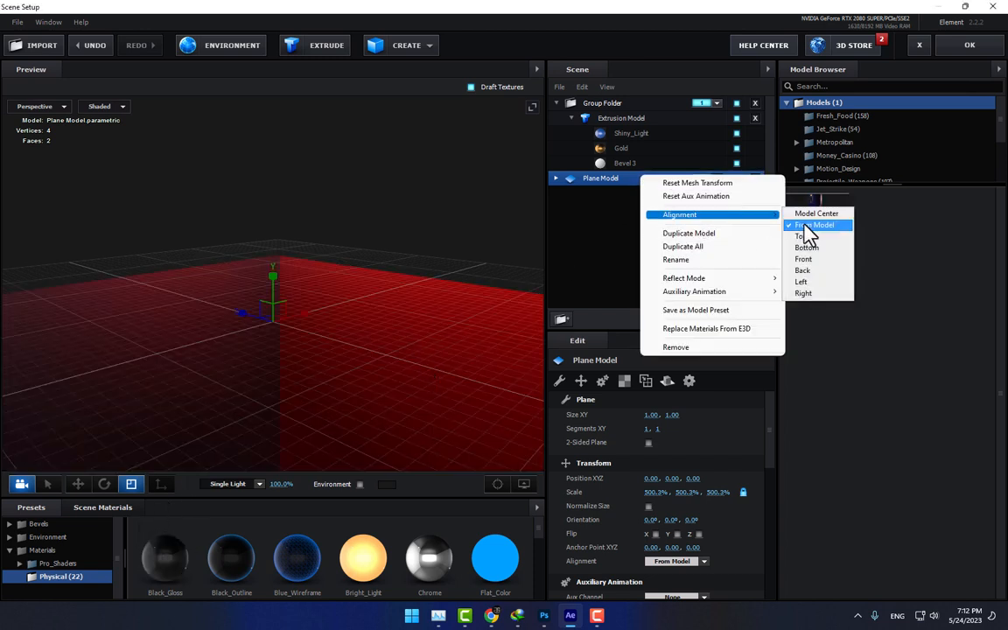
mouse_move(701, 280)
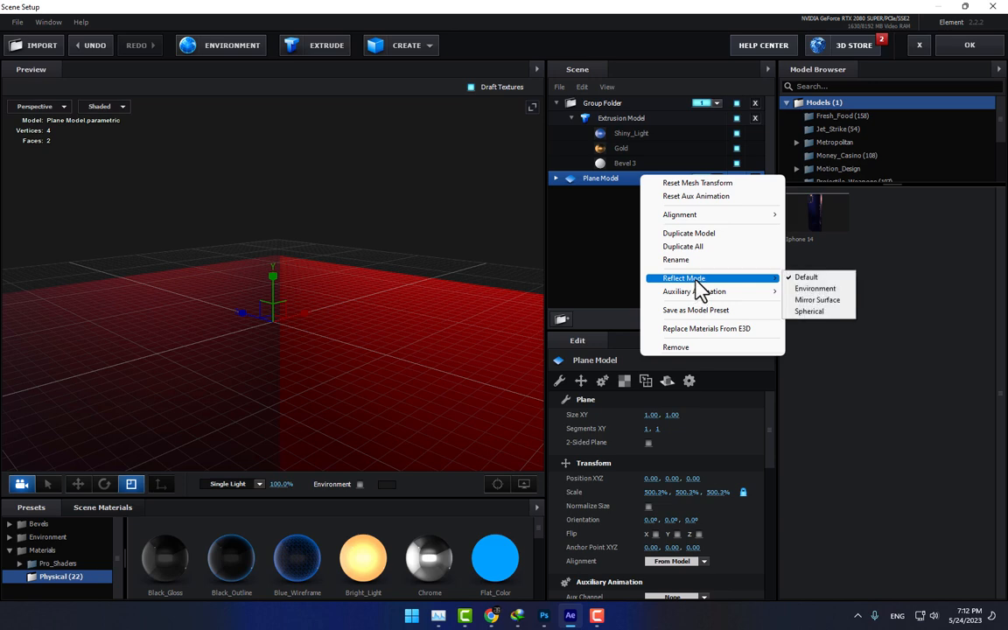
click(816, 301)
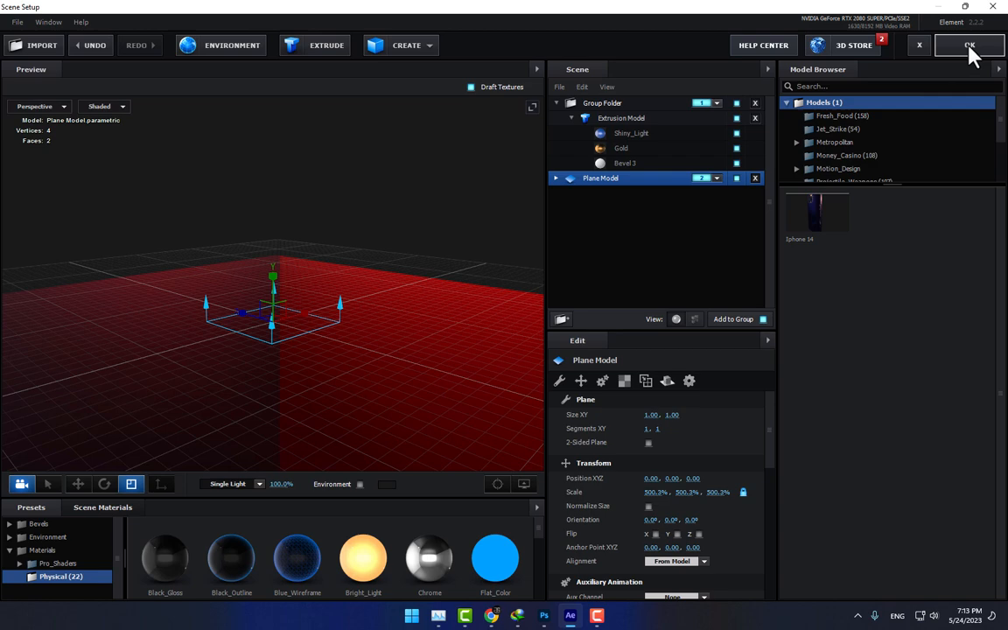
Place the Plane Model inside the Group Folder, lower it to a Y position of -0.20 and accept the scene setup
drag(602, 180, 618, 127)
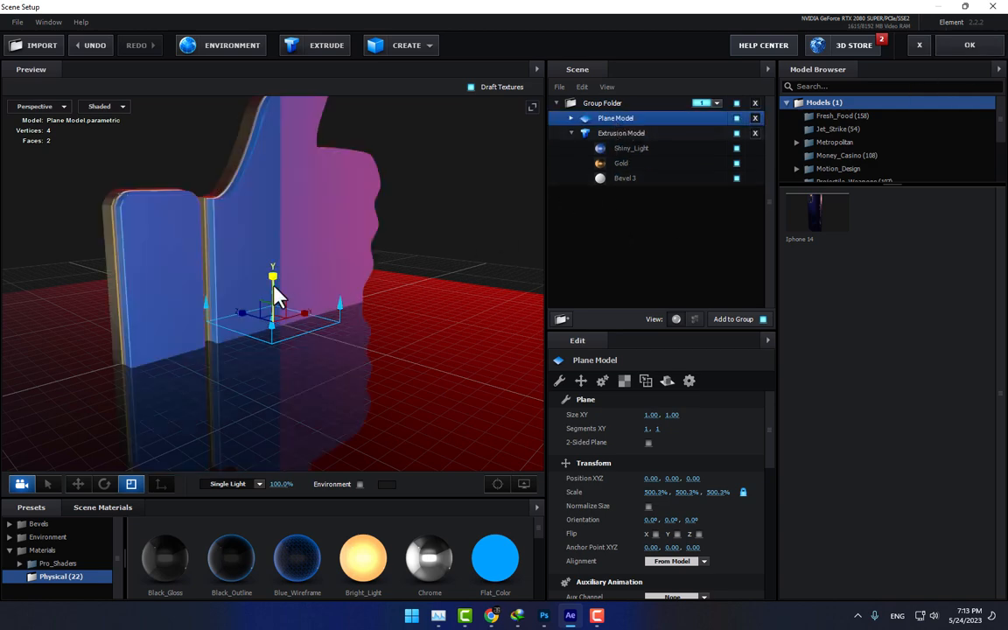
click(78, 484)
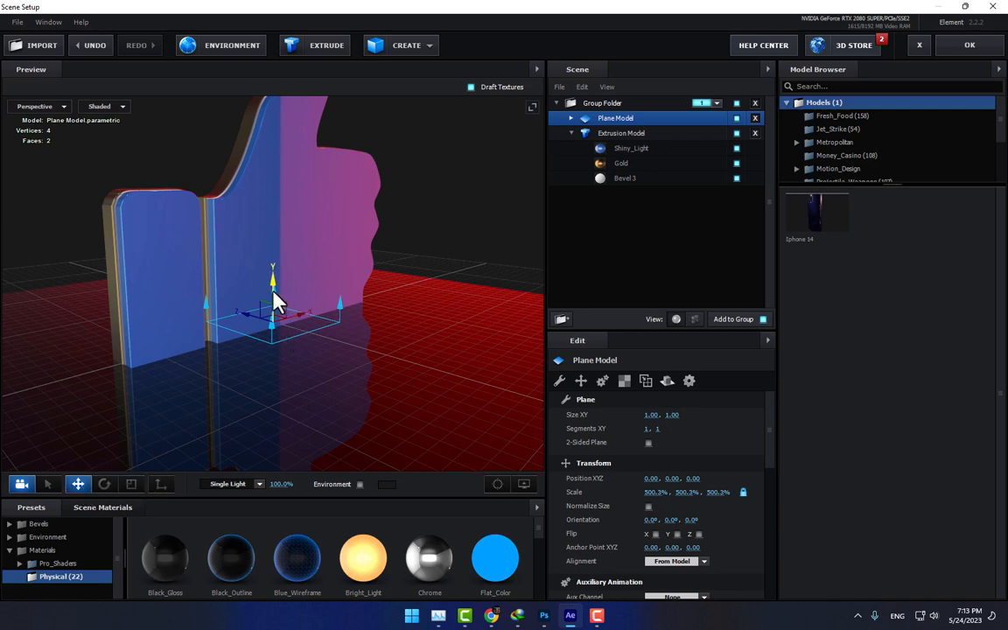
drag(271, 282, 274, 312)
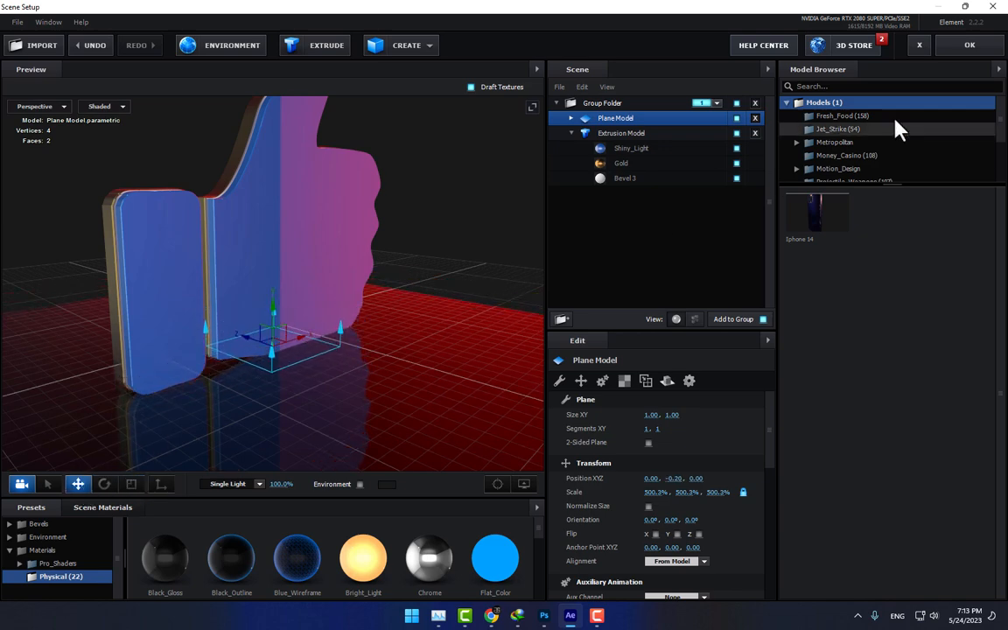
click(944, 51)
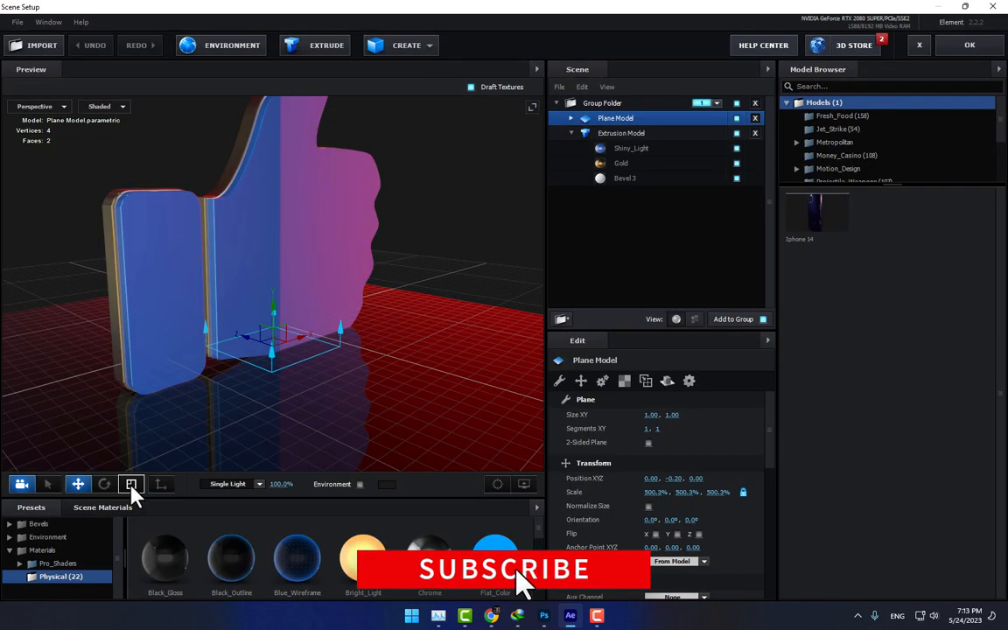
Scale the Plane Model up uniformly to about 2958% in Scene Setup and accept the scene
click(131, 487)
drag(276, 346, 428, 401)
drag(275, 350, 490, 274)
drag(272, 344, 487, 267)
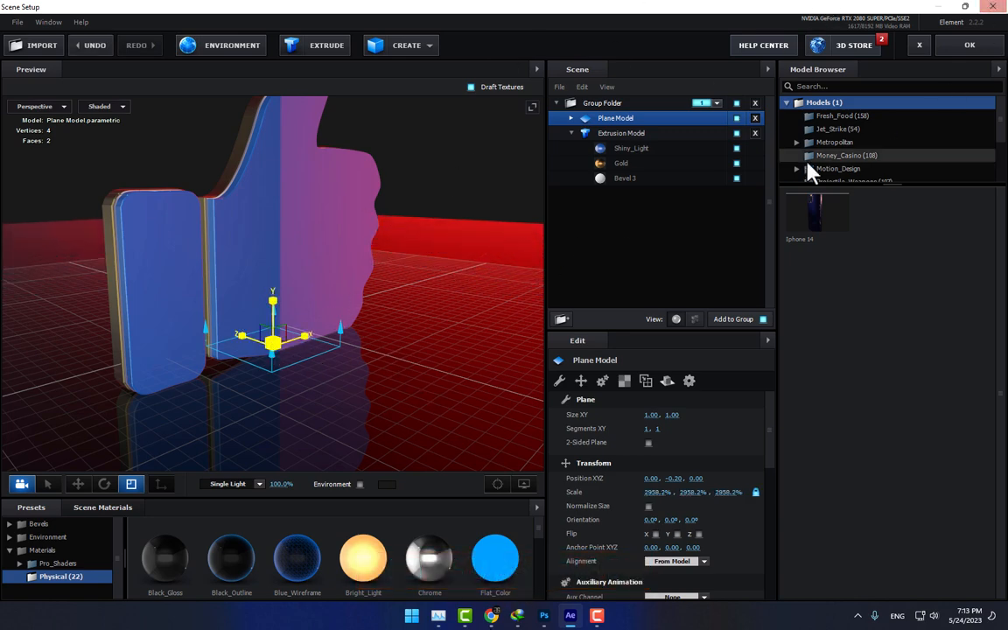
click(970, 45)
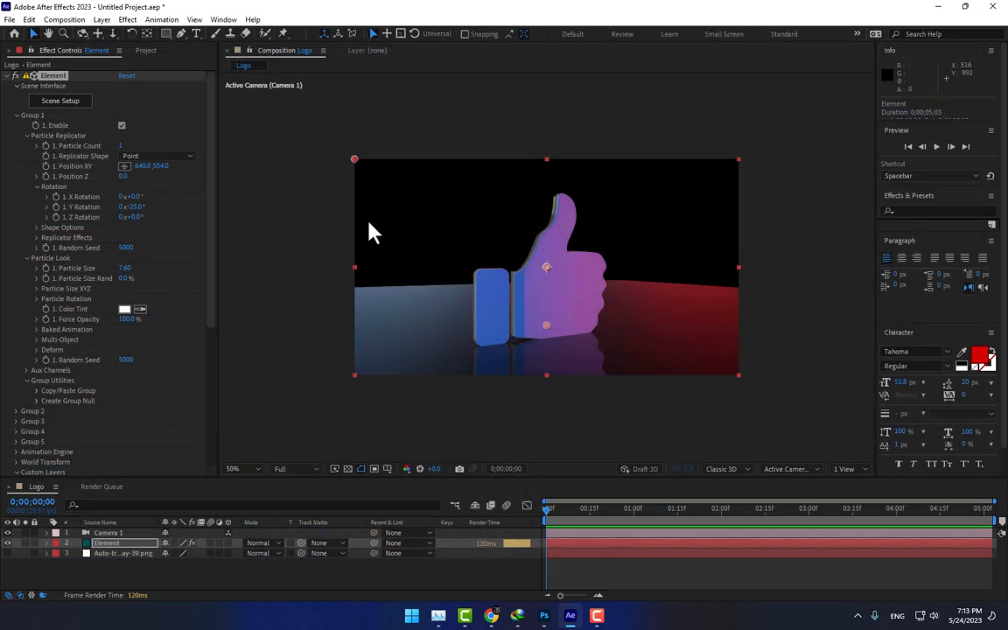
Orbit Camera 1 to a lower viewing angle and pan it to about position 580.2, 535.6, -834.6, raising the thumb in frame
click(82, 34)
mouse_move(546, 258)
mouse_down()
mouse_move(531, 247)
mouse_move(543, 265)
mouse_up()
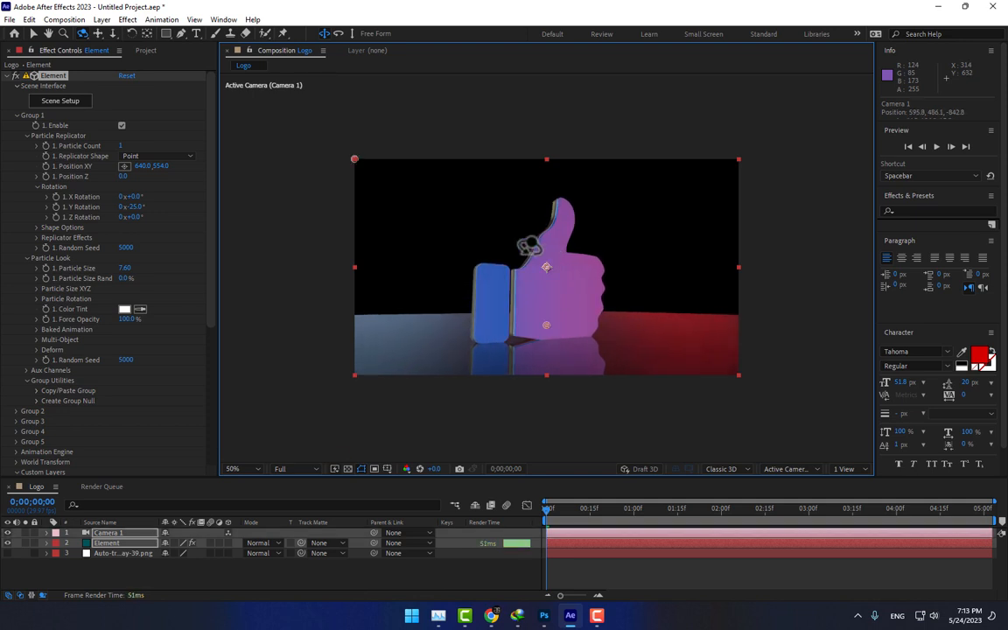
click(99, 33)
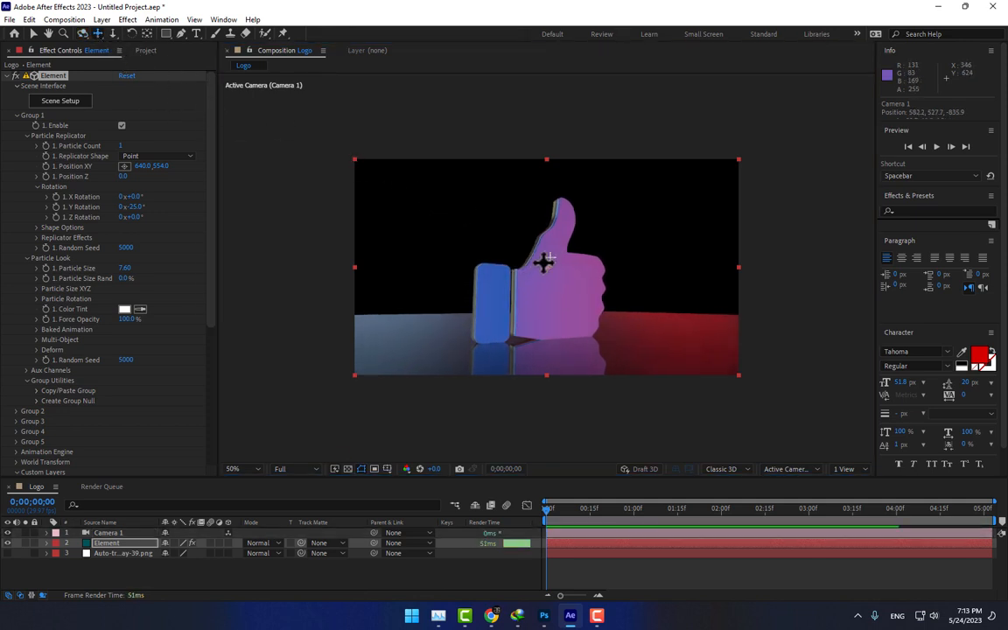
drag(544, 263, 543, 261)
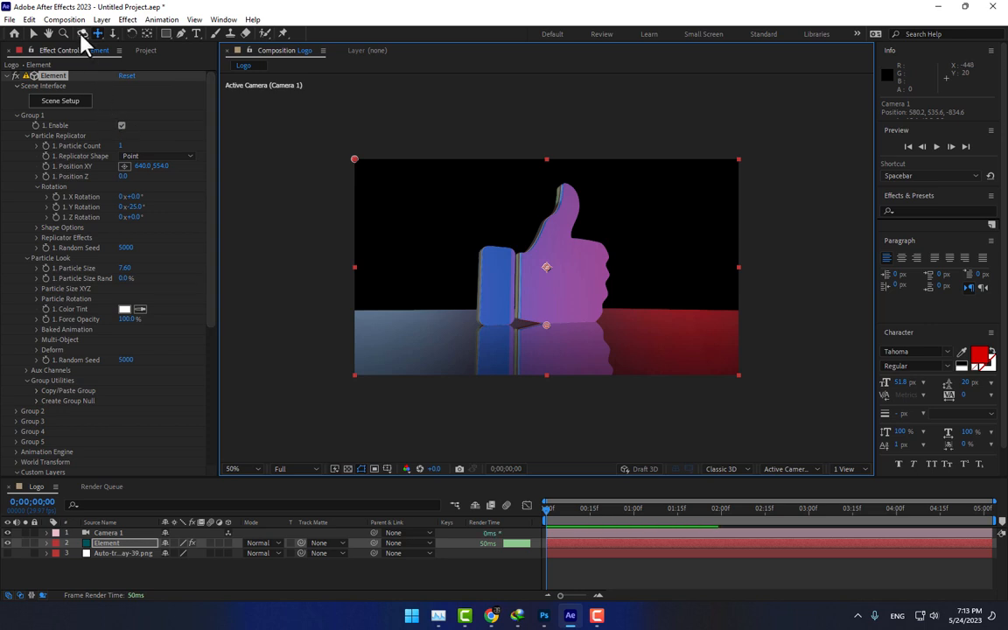
click(102, 19)
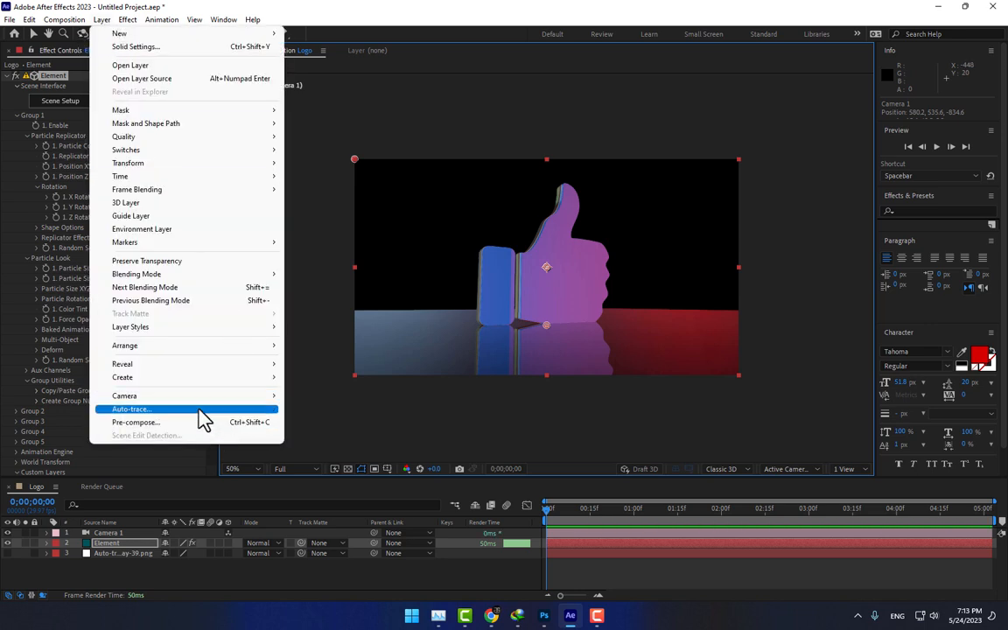
click(273, 593)
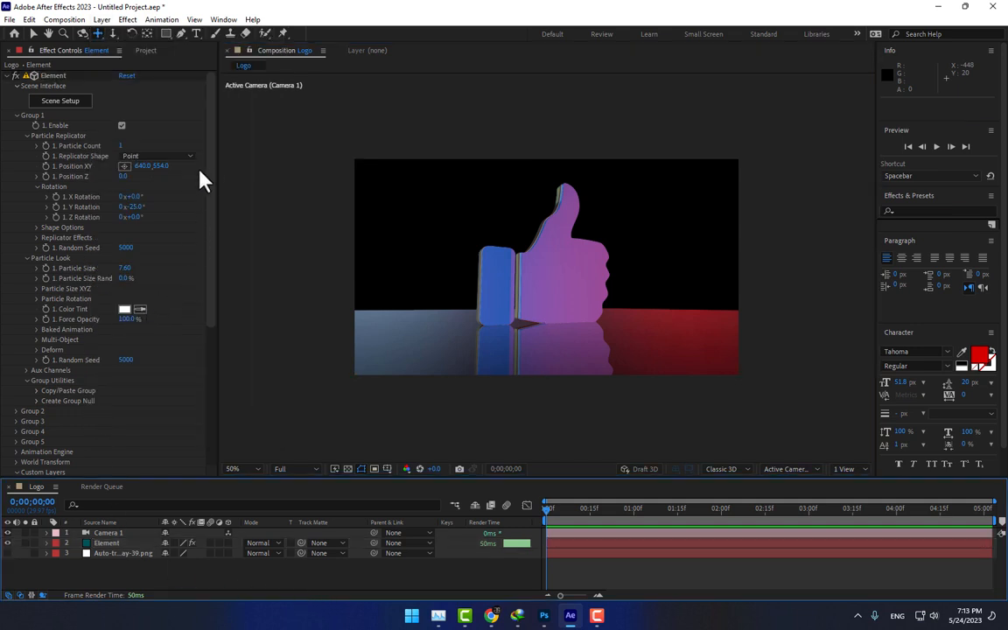
drag(212, 178, 214, 405)
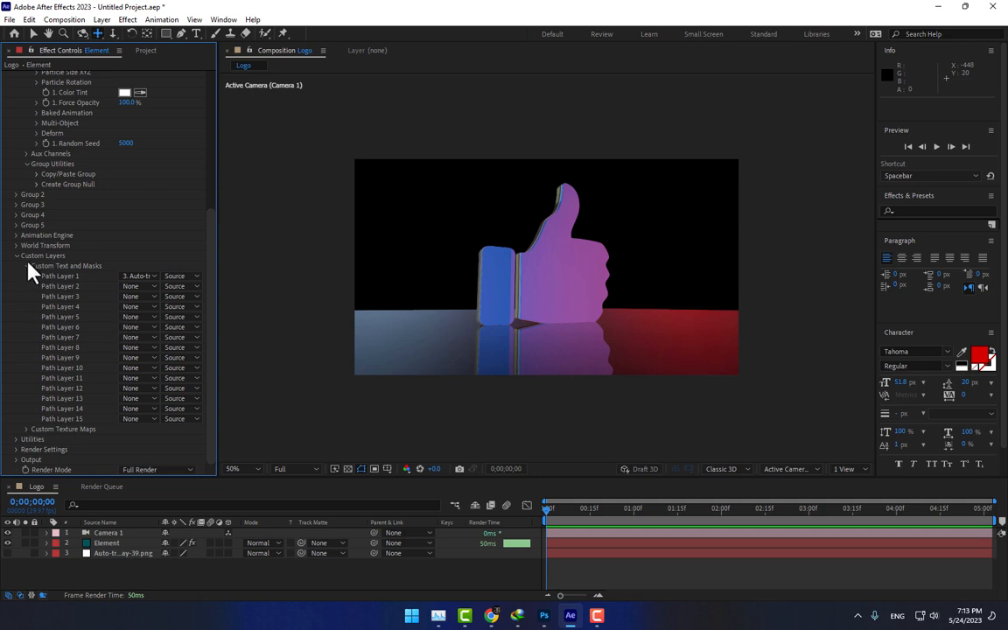
drag(214, 237, 232, 99)
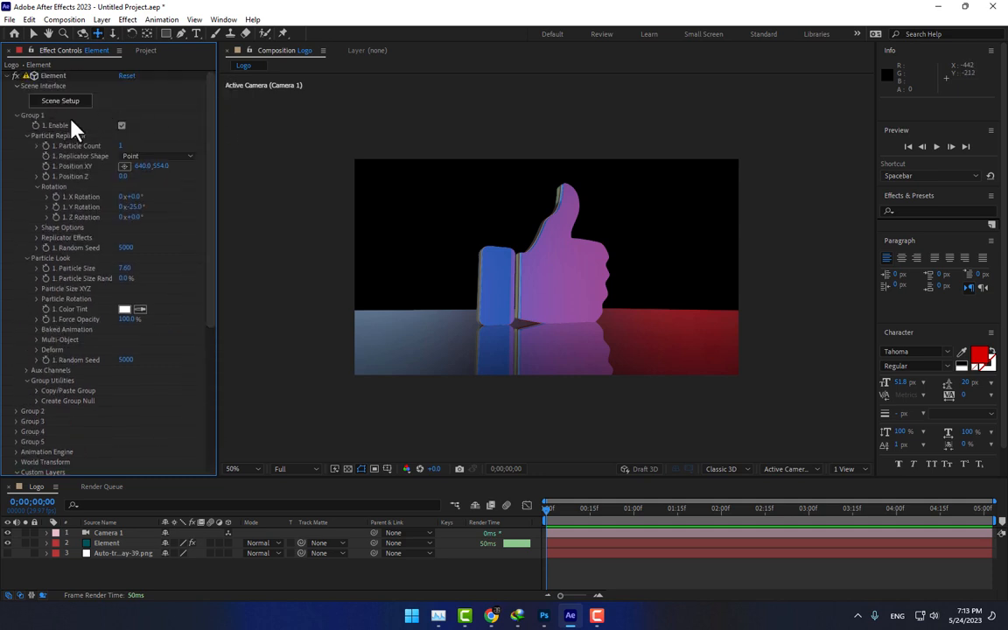